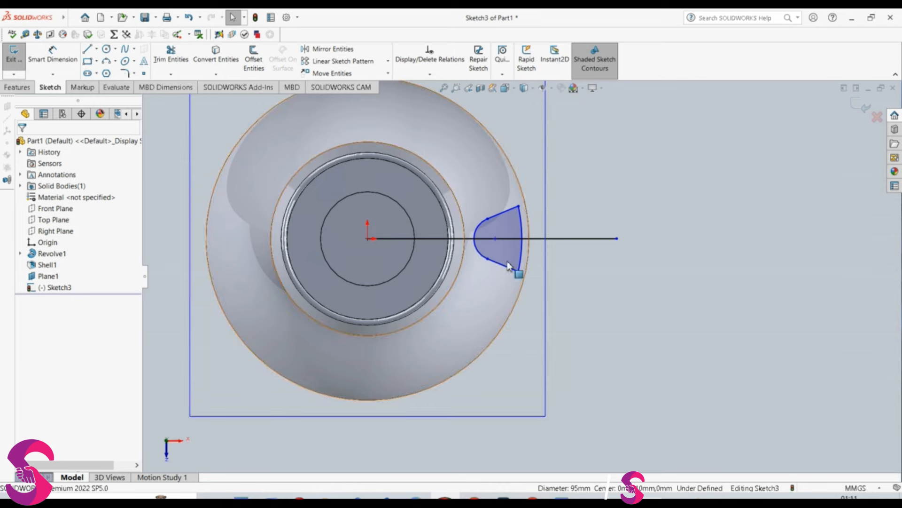
- Offset the closed rounded wedge profile outward by 3 mm as a chain, with dimensions added
{"action": "scroll", "coordinate": [506, 260], "scroll_direction": "up", "scroll_amount": 5}
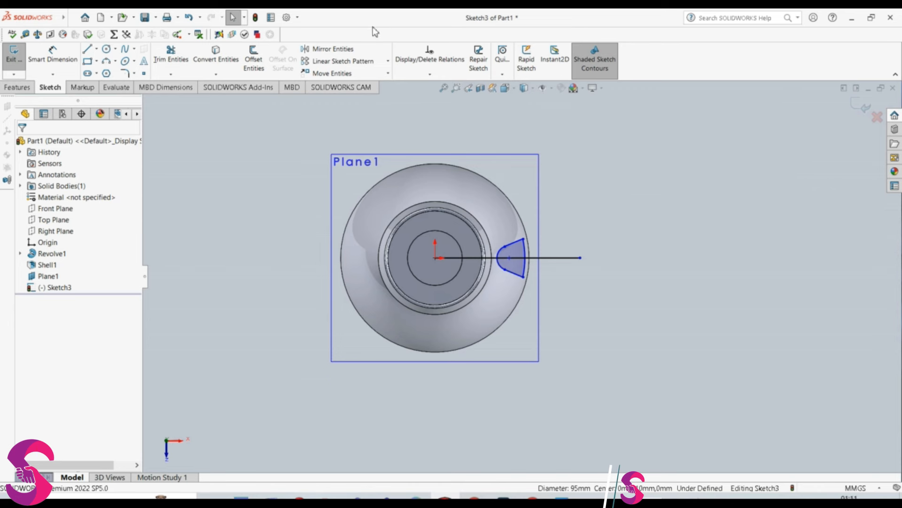
{"action": "left_click", "coordinate": [244, 70]}
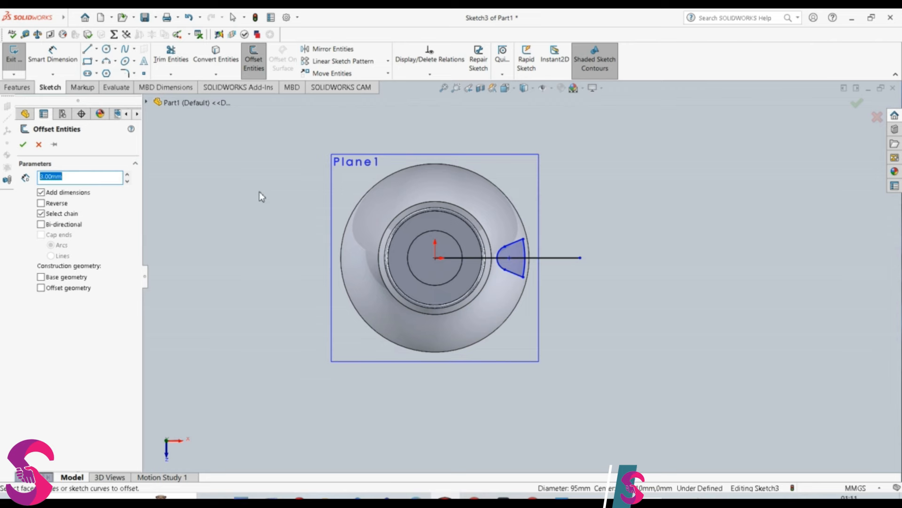
{"action": "left_click", "coordinate": [498, 256]}
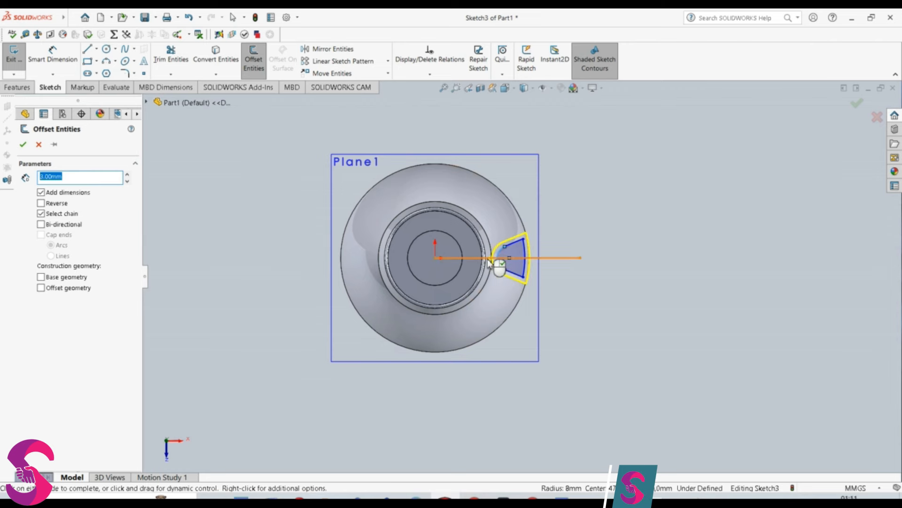
{"action": "left_click", "coordinate": [463, 320]}
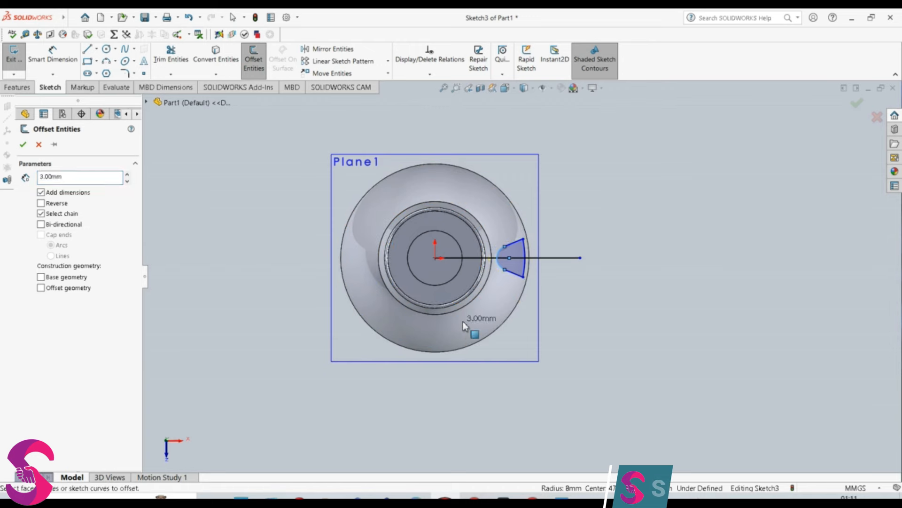
{"action": "scroll", "coordinate": [555, 231], "scroll_direction": "down", "scroll_amount": 4}
{"action": "scroll", "coordinate": [522, 255], "scroll_direction": "down", "scroll_amount": 3}
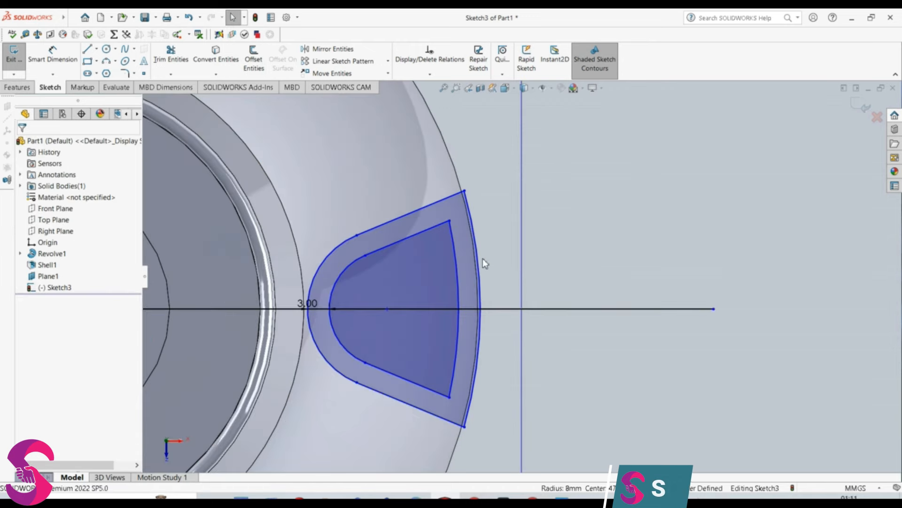
{"action": "scroll", "coordinate": [491, 206], "scroll_direction": "up", "scroll_amount": 2}
{"action": "scroll", "coordinate": [491, 209], "scroll_direction": "up", "scroll_amount": 2}
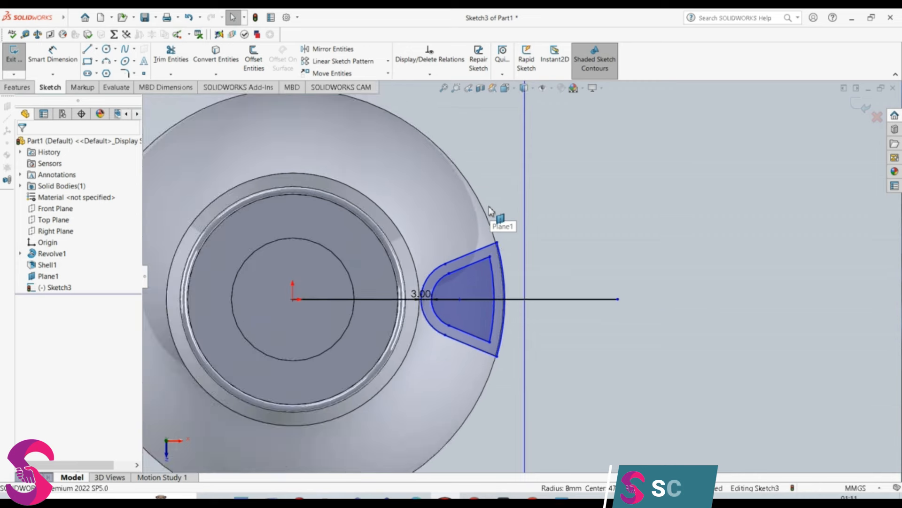
{"action": "scroll", "coordinate": [489, 203], "scroll_direction": "up", "scroll_amount": 1}
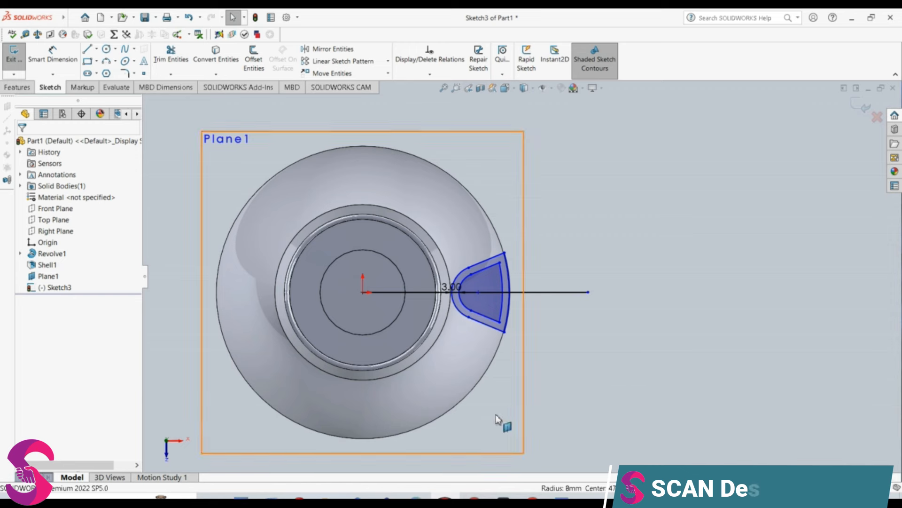
- Try to extrude the regions of the offset wedge profile as a 10 mm blind boss from the sketch plane
{"action": "middle_click_drag", "start_coordinate": [517, 331], "coordinate": [447, 357]}
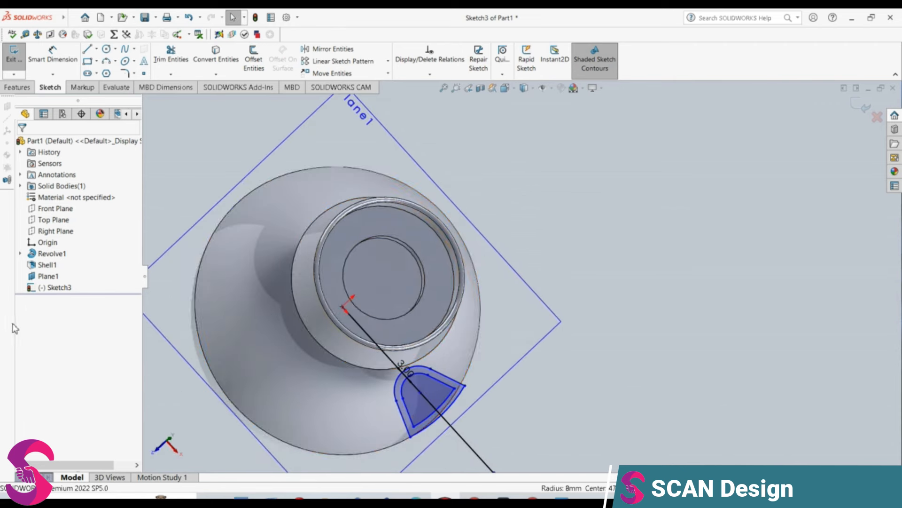
{"action": "left_click", "coordinate": [45, 219]}
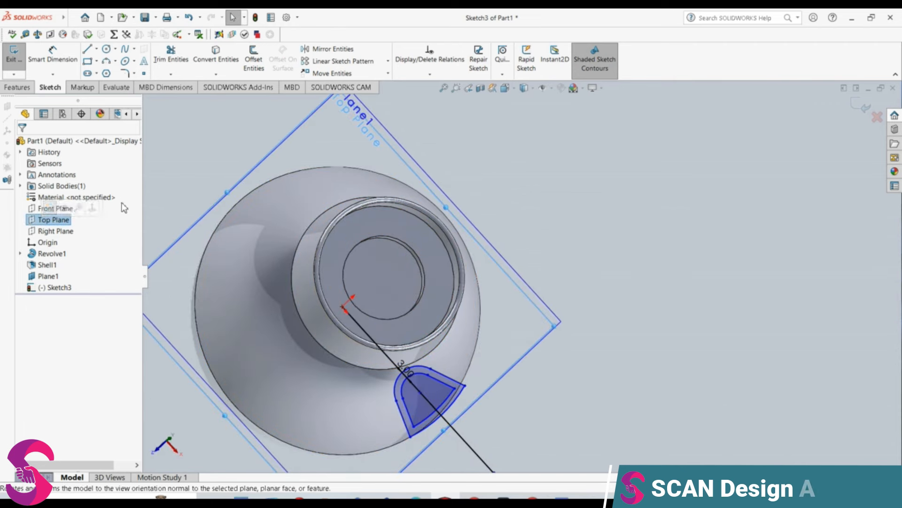
{"action": "left_click", "coordinate": [92, 208]}
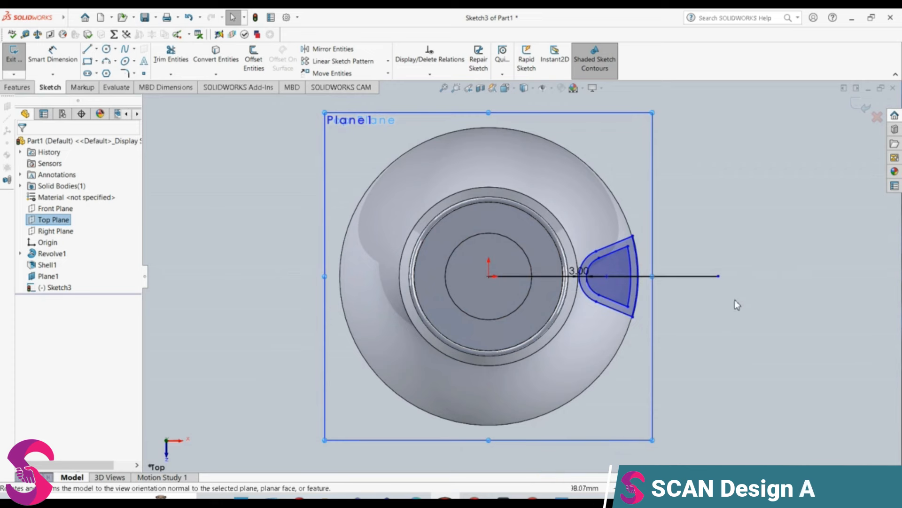
{"action": "scroll", "coordinate": [835, 303], "scroll_direction": "down", "scroll_amount": 4}
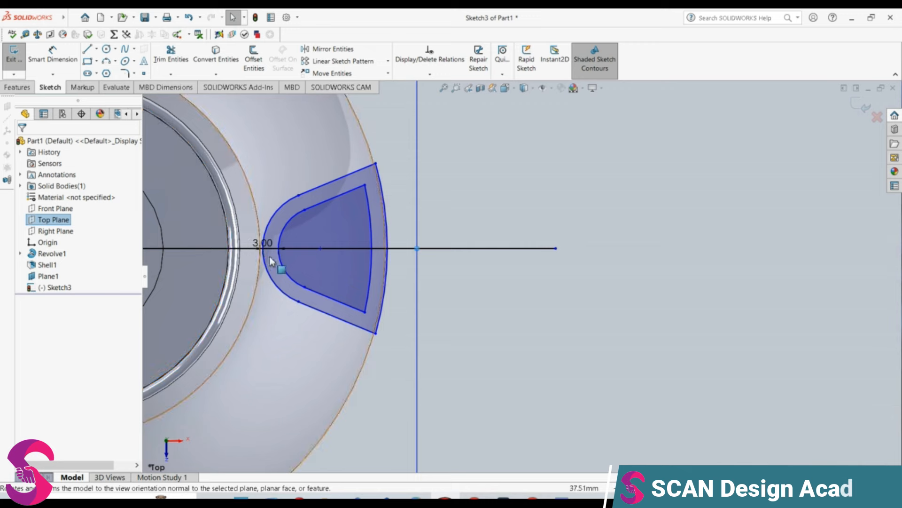
{"action": "mouse_move", "coordinate": [322, 312]}
{"action": "middle_mouse_down"}
{"action": "mouse_move", "coordinate": [338, 225]}
{"action": "mouse_move", "coordinate": [298, 201]}
{"action": "mouse_move", "coordinate": [308, 229]}
{"action": "middle_mouse_up"}
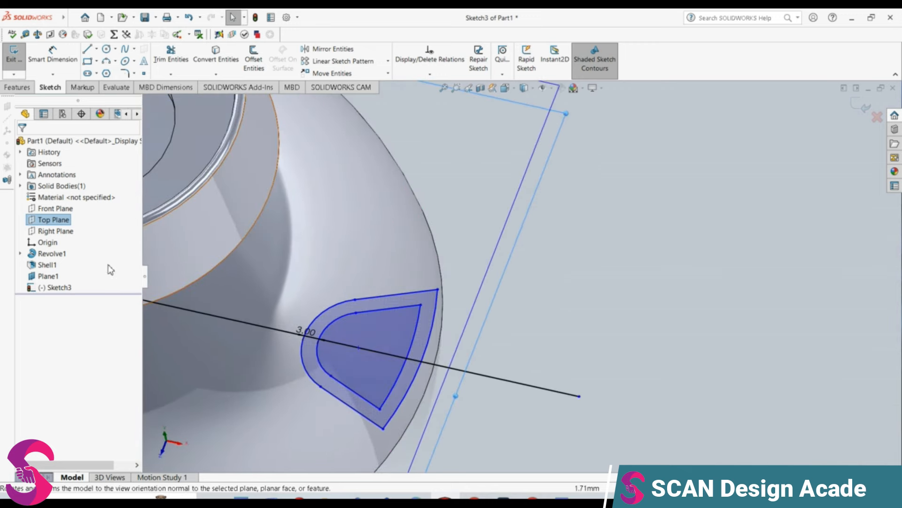
{"action": "left_click", "coordinate": [18, 87]}
{"action": "left_click", "coordinate": [19, 59]}
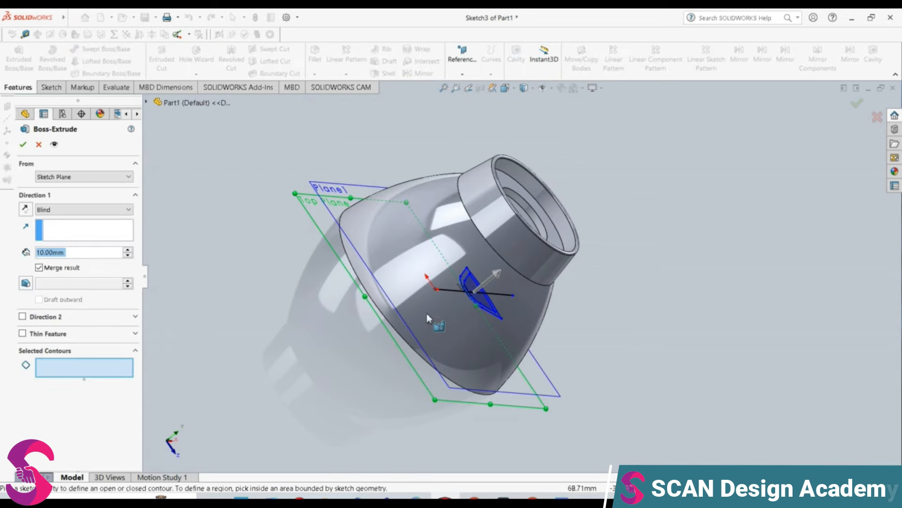
{"action": "middle_click_drag", "start_coordinate": [426, 314], "coordinate": [401, 307]}
{"action": "mouse_move", "coordinate": [578, 316]}
{"action": "middle_mouse_down"}
{"action": "mouse_move", "coordinate": [589, 379]}
{"action": "mouse_move", "coordinate": [542, 326]}
{"action": "middle_mouse_up"}
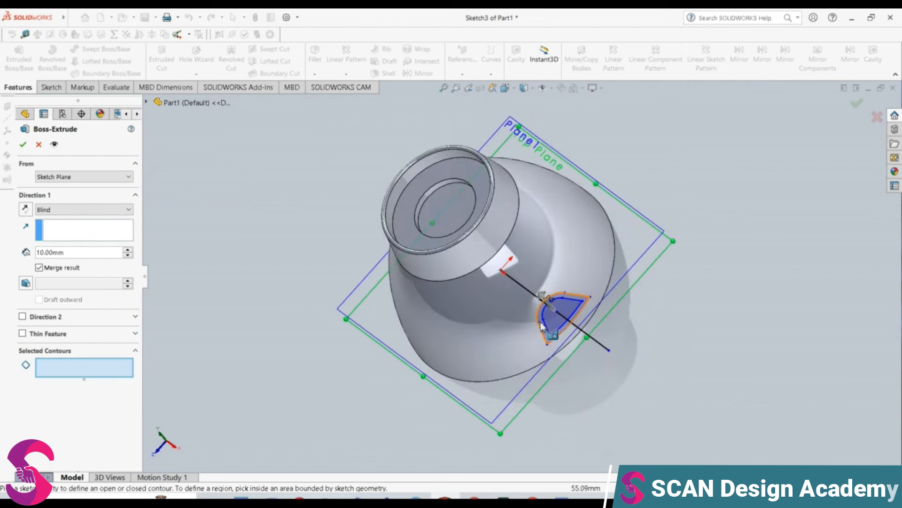
{"action": "left_click", "coordinate": [545, 335]}
{"action": "scroll", "coordinate": [546, 335], "scroll_direction": "down", "scroll_amount": 5}
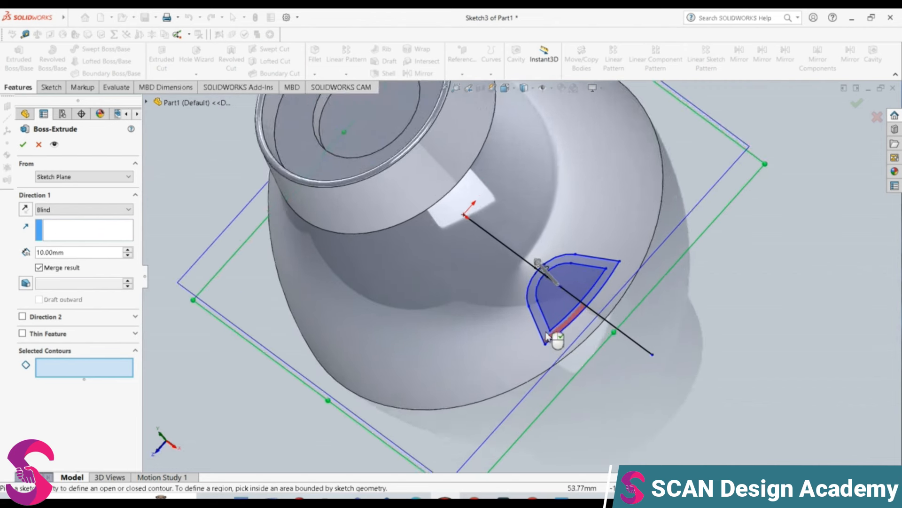
{"action": "left_click", "coordinate": [536, 316]}
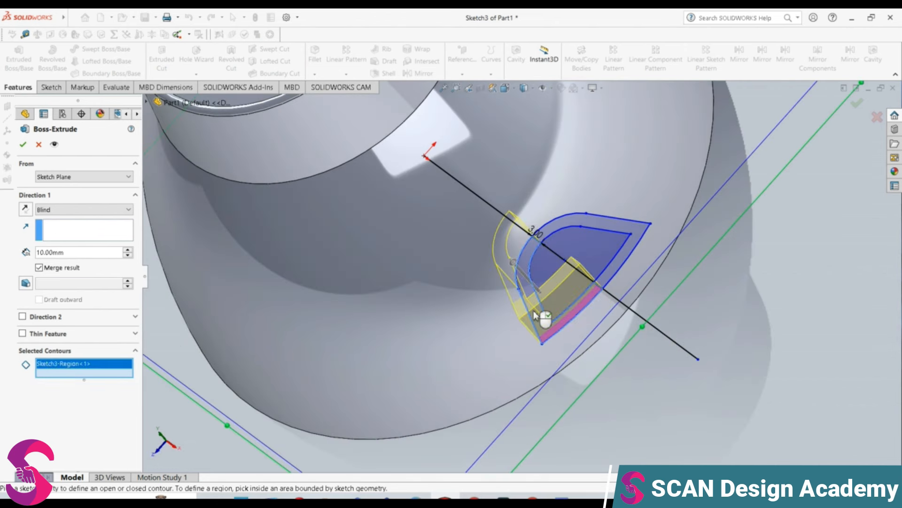
{"action": "left_click", "coordinate": [615, 219]}
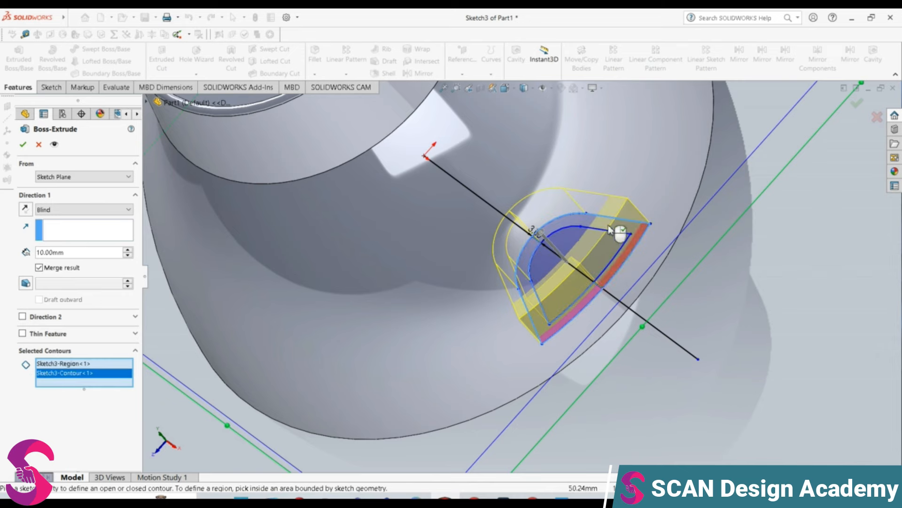
{"action": "middle_click_drag", "start_coordinate": [619, 236], "coordinate": [637, 336]}
{"action": "left_click", "coordinate": [639, 337]}
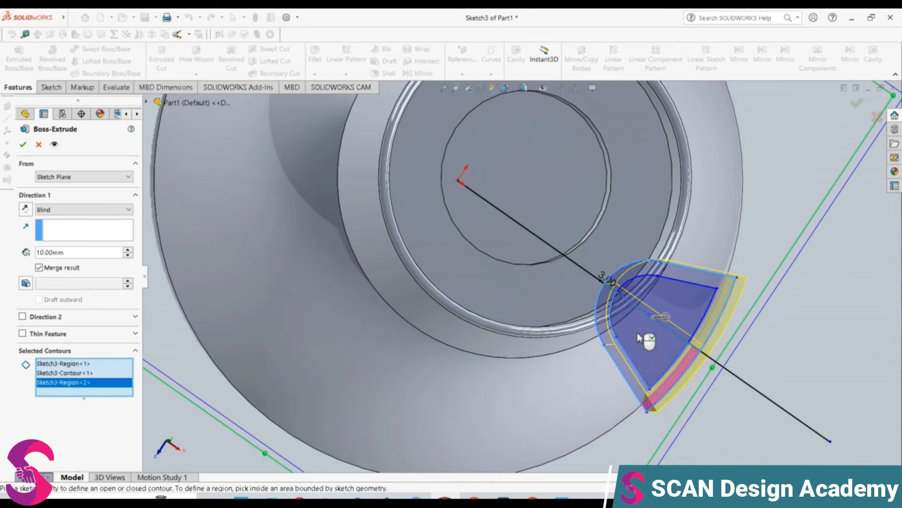
{"action": "mouse_move", "coordinate": [703, 328]}
{"action": "middle_mouse_down"}
{"action": "mouse_move", "coordinate": [664, 242]}
{"action": "mouse_move", "coordinate": [729, 145]}
{"action": "mouse_move", "coordinate": [699, 101]}
{"action": "mouse_move", "coordinate": [728, 152]}
{"action": "mouse_move", "coordinate": [682, 234]}
{"action": "mouse_move", "coordinate": [740, 138]}
{"action": "mouse_move", "coordinate": [683, 158]}
{"action": "middle_mouse_up"}
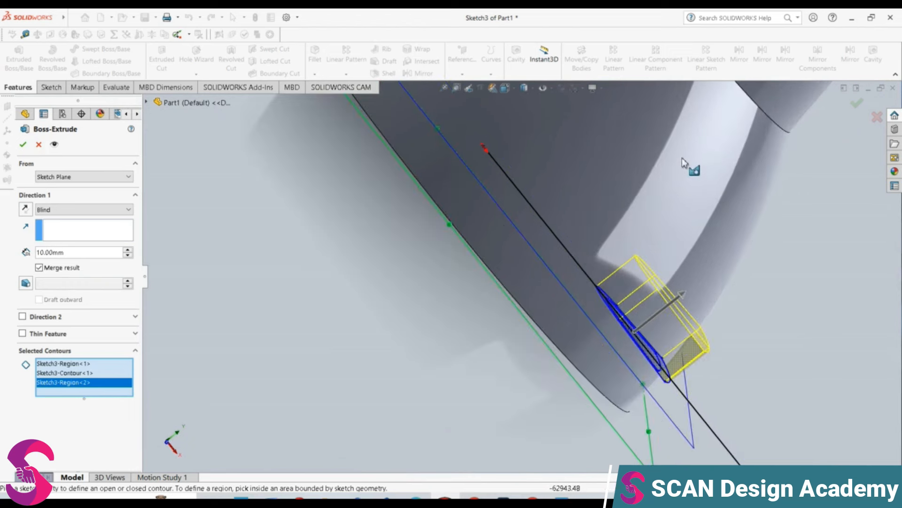
{"action": "key", "text": "Escape"}
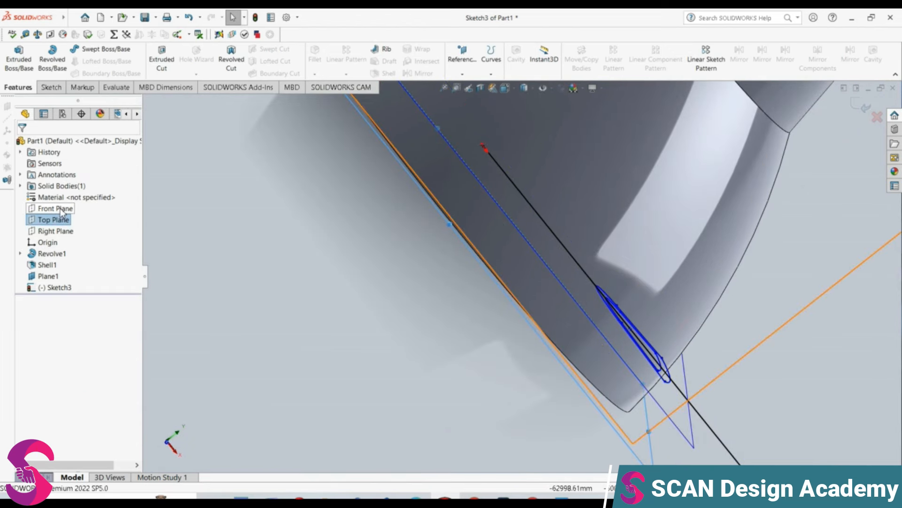
{"action": "left_click", "coordinate": [53, 209]}
{"action": "left_click", "coordinate": [111, 195]}
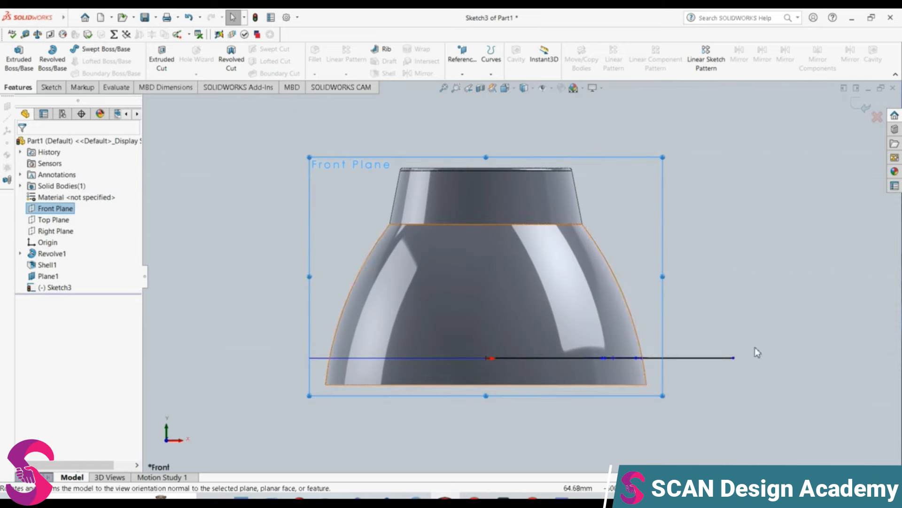
{"action": "scroll", "coordinate": [607, 417], "scroll_direction": "down", "scroll_amount": 3}
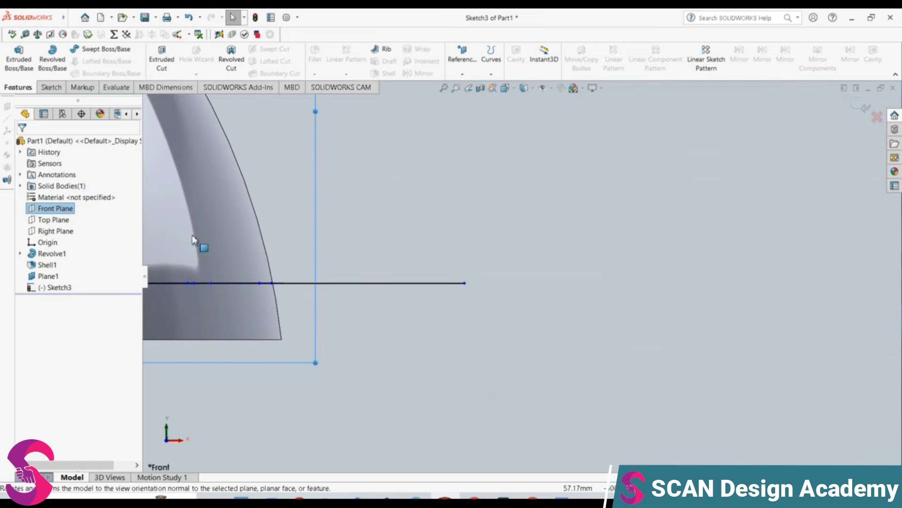
{"action": "left_click", "coordinate": [52, 87]}
{"action": "left_click", "coordinate": [88, 49]}
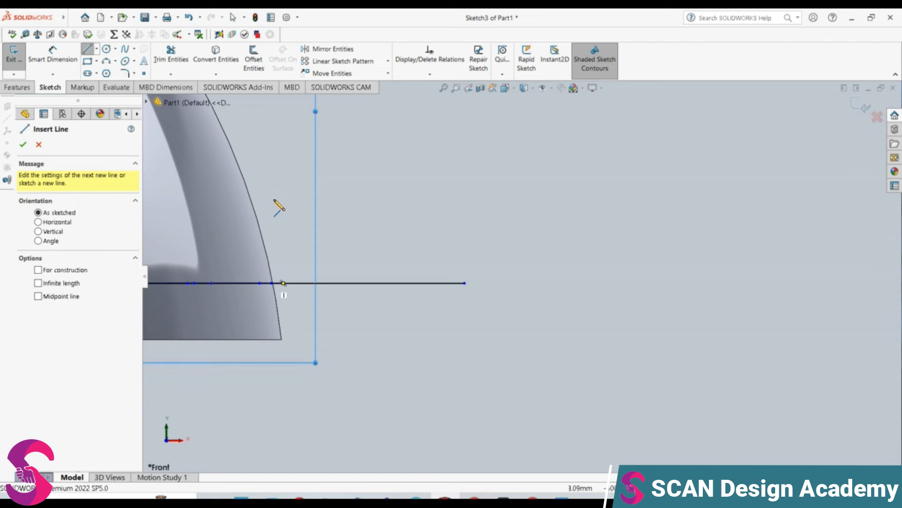
{"action": "key", "text": "Escape"}
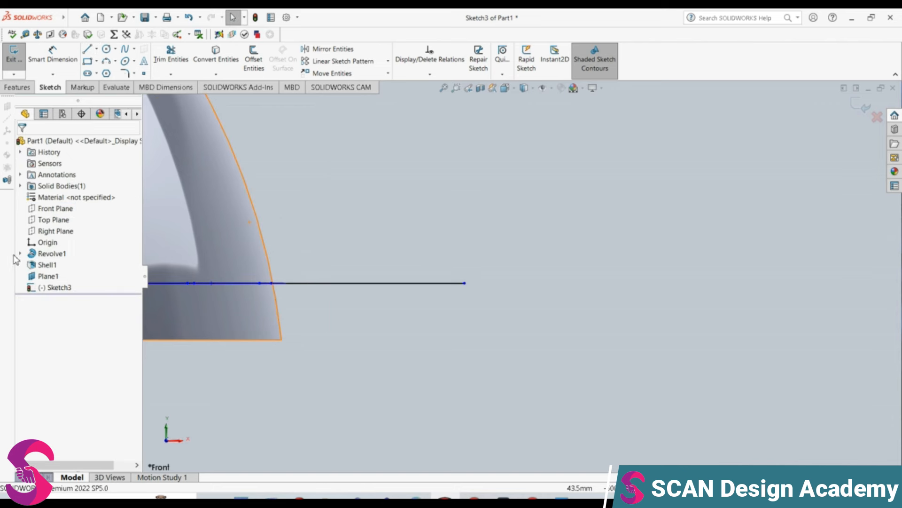
- Leave the wedge profile sketch and start a new sketch on the Right Plane
{"action": "left_click", "coordinate": [35, 234]}
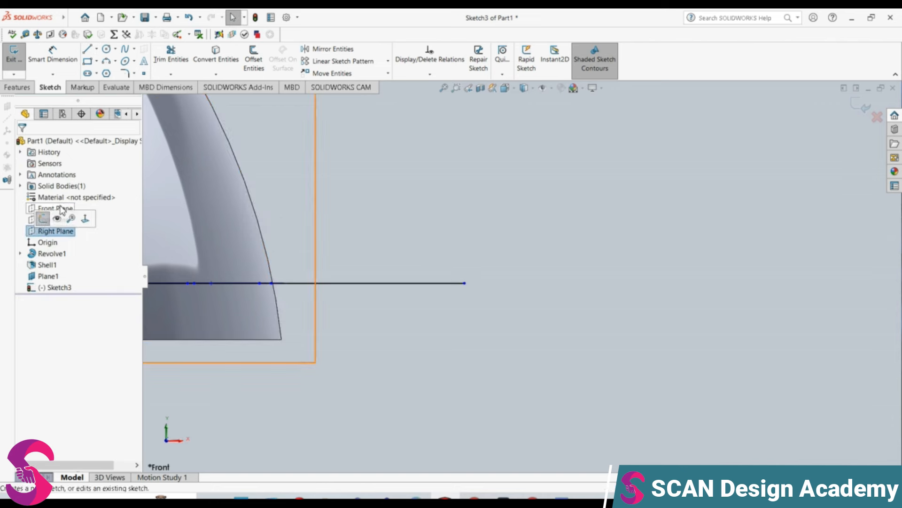
{"action": "left_click", "coordinate": [43, 219]}
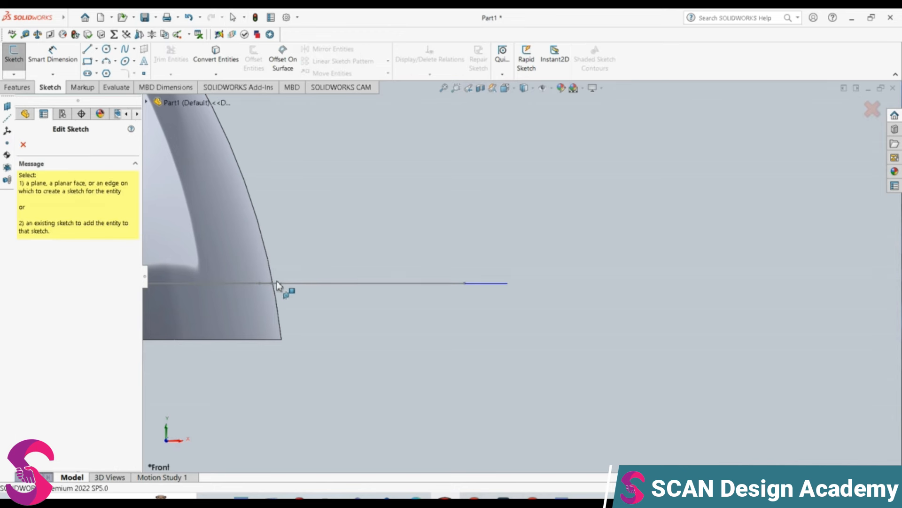
{"action": "key", "text": "Escape"}
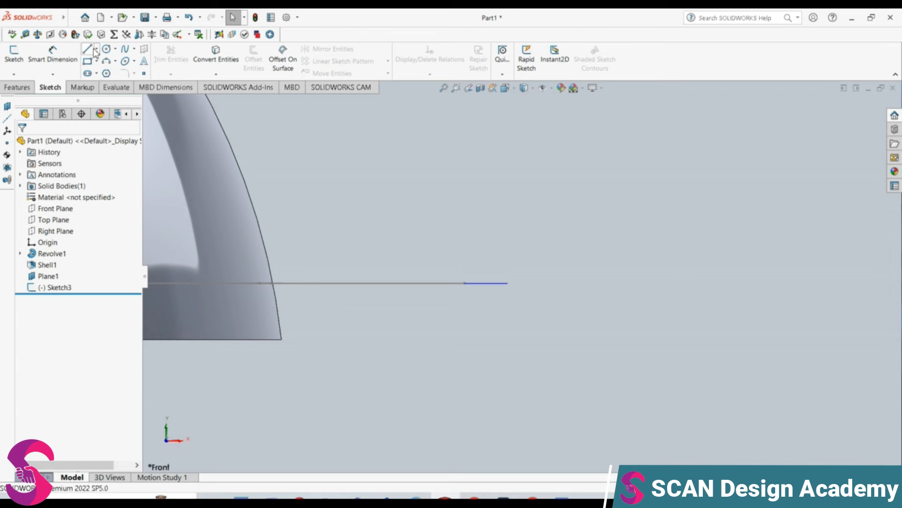
{"action": "left_click", "coordinate": [93, 49]}
{"action": "key", "text": "Escape"}
{"action": "left_click", "coordinate": [49, 235]}
{"action": "left_click", "coordinate": [57, 223]}
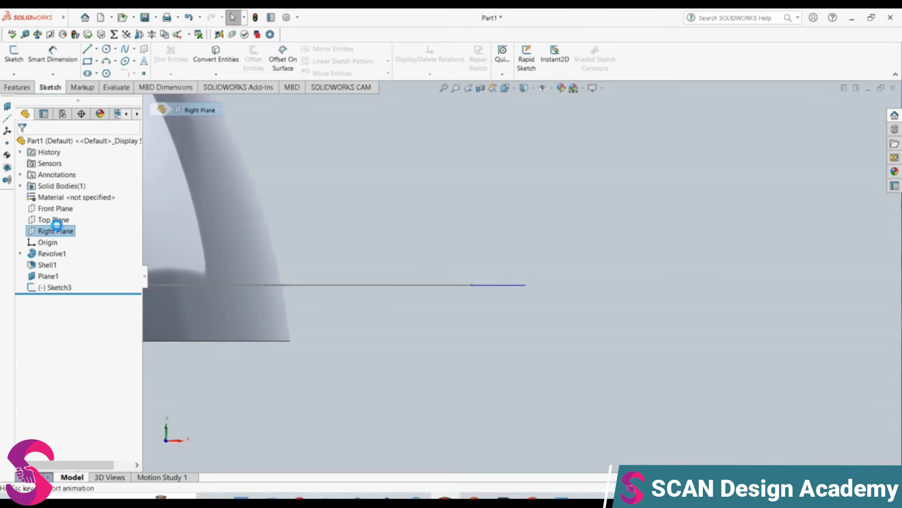
- Sketch a vertical line about 7.13 mm long upward from where Plane1 crosses the body's outer edge
{"action": "left_click", "coordinate": [87, 49]}
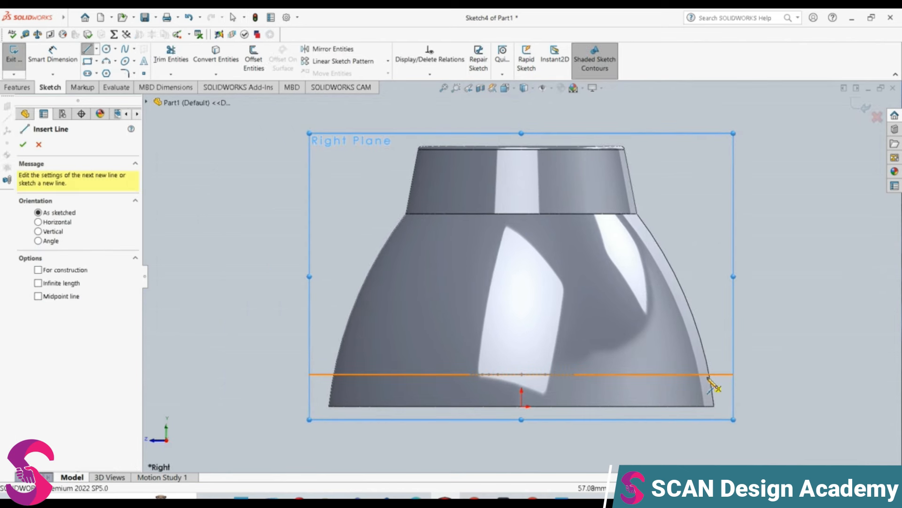
{"action": "scroll", "coordinate": [711, 376], "scroll_direction": "down", "scroll_amount": 6}
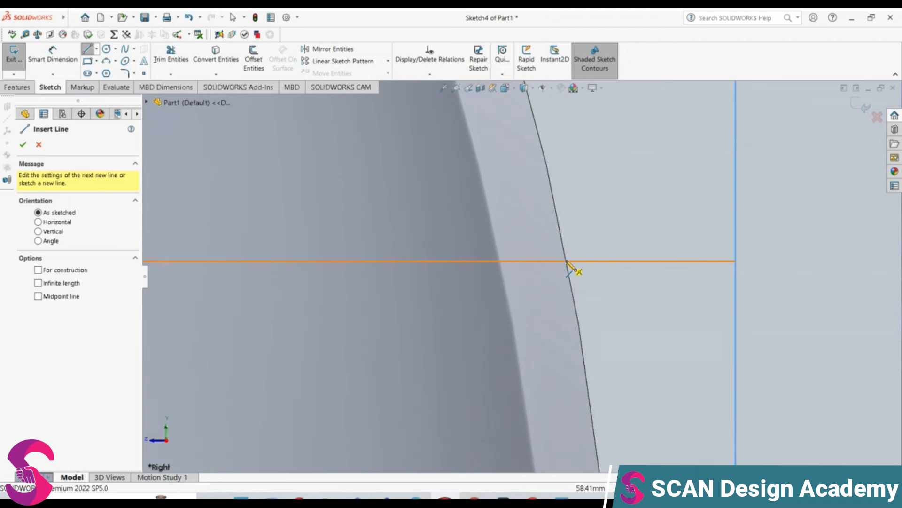
{"action": "left_click", "coordinate": [567, 261]}
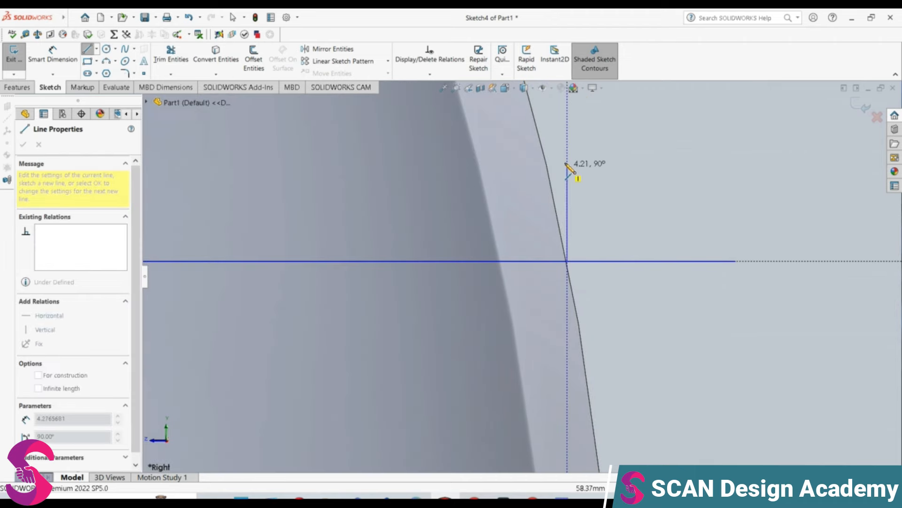
{"action": "left_click", "coordinate": [569, 104]}
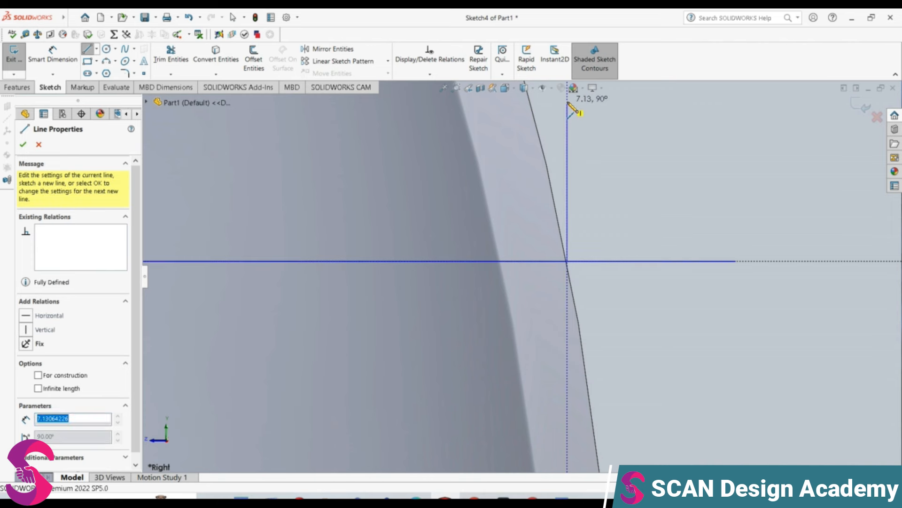
{"action": "key", "text": "Escape"}
{"action": "scroll", "coordinate": [583, 273], "scroll_direction": "up", "scroll_amount": 3}
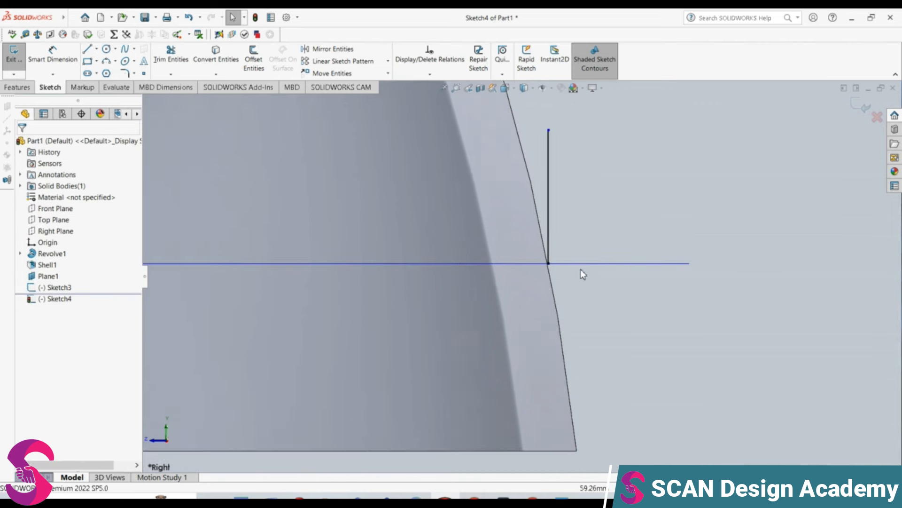
- Sketch a horizontal line outward from the upper end of the vertical line, away from the body wall
{"action": "left_click", "coordinate": [89, 49]}
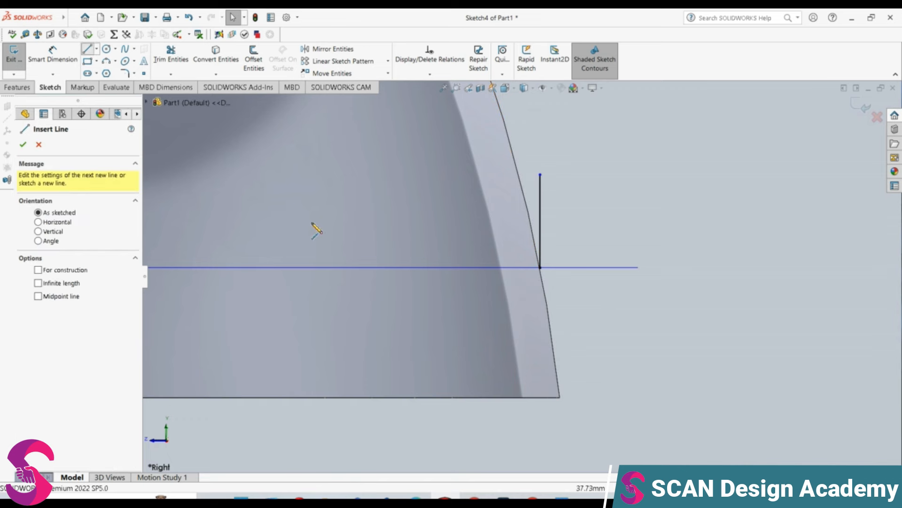
{"action": "left_click", "coordinate": [540, 175]}
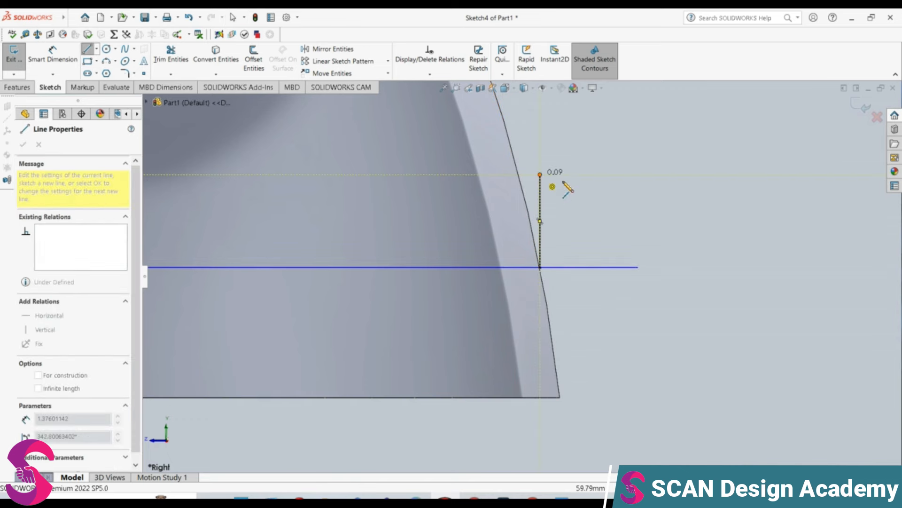
{"action": "left_click", "coordinate": [630, 175]}
{"action": "key", "text": "Escape"}
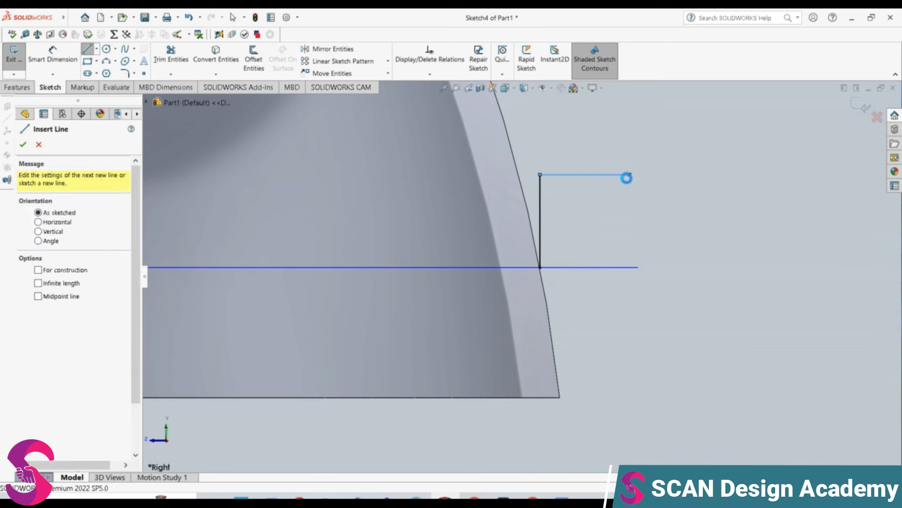
{"action": "key", "text": "Escape"}
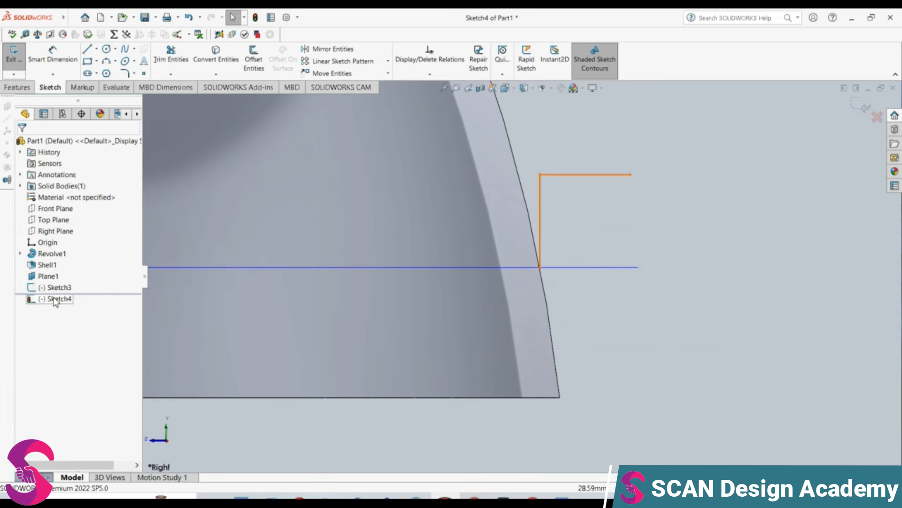
- Examine the Right Plane sketch and the wedge profile sketch face-on to compare where each sits on the body
{"action": "left_click", "coordinate": [55, 299]}
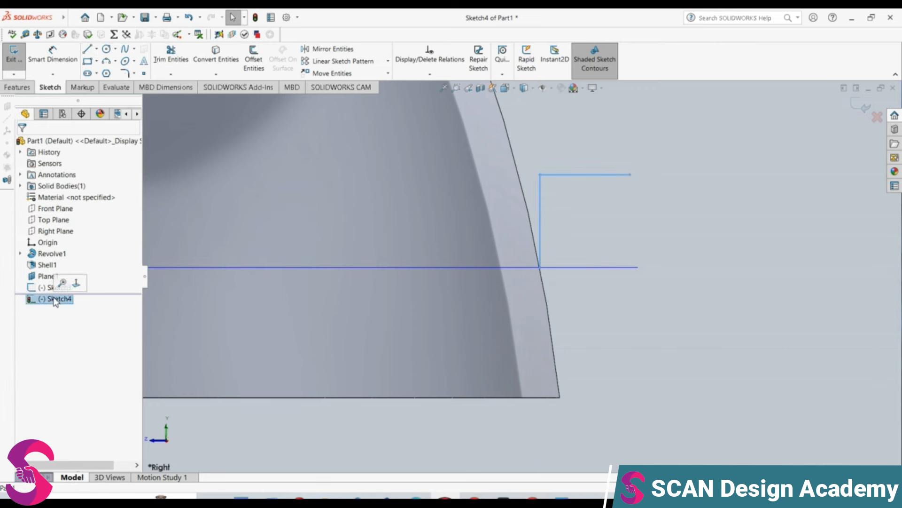
{"action": "left_click", "coordinate": [76, 284]}
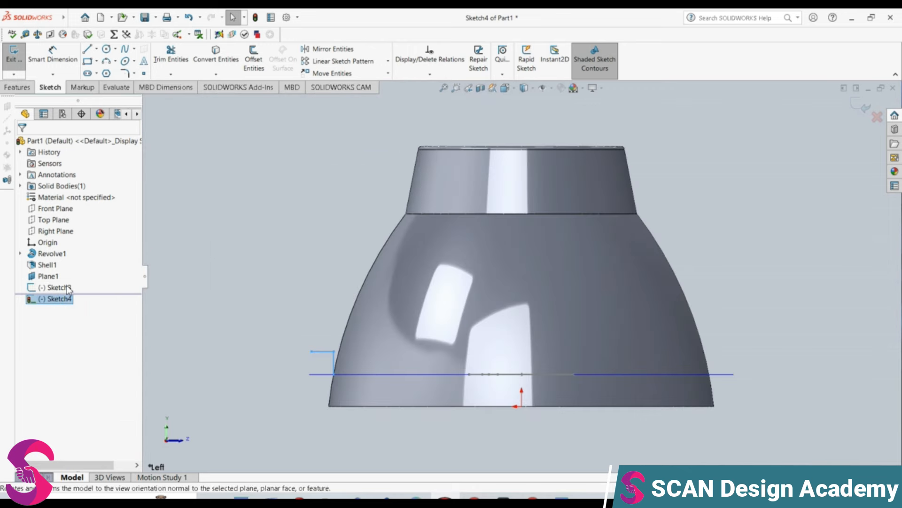
{"action": "left_click", "coordinate": [57, 288]}
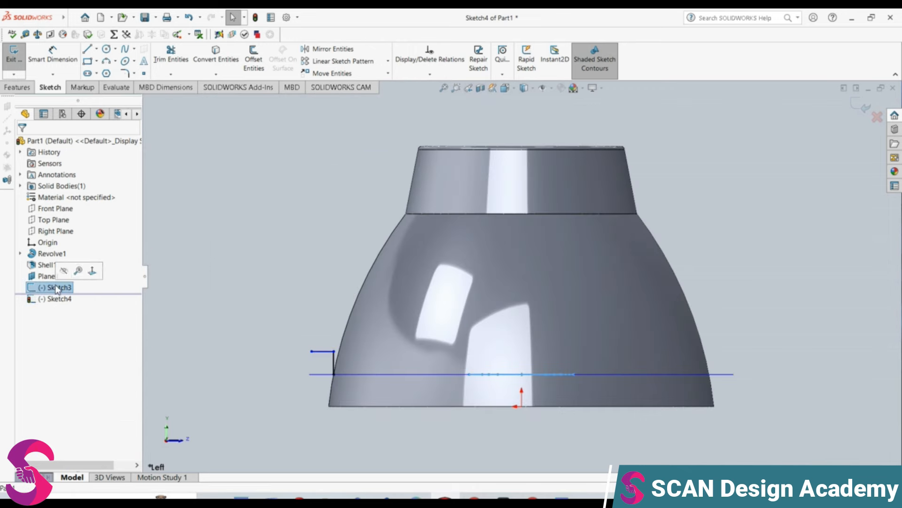
{"action": "left_click", "coordinate": [98, 276]}
{"action": "scroll", "coordinate": [611, 321], "scroll_direction": "down", "scroll_amount": 3}
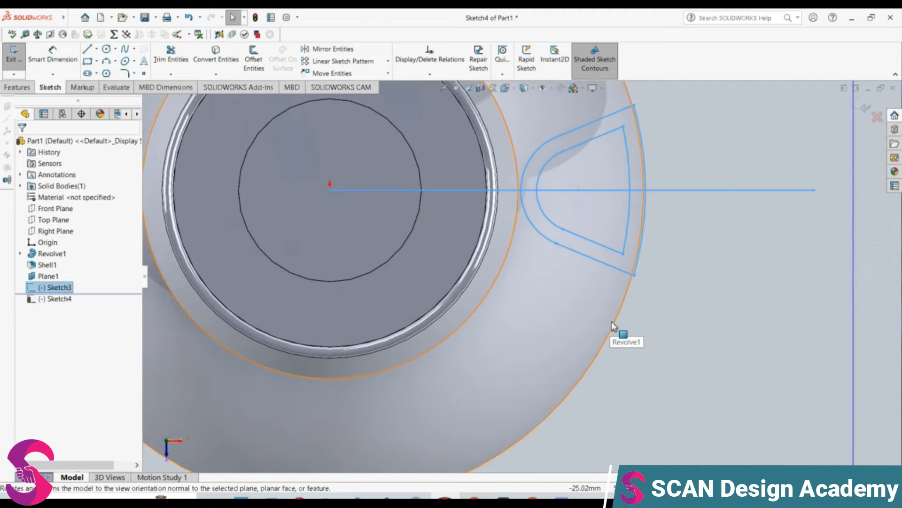
{"action": "scroll", "coordinate": [611, 320], "scroll_direction": "down", "scroll_amount": 2}
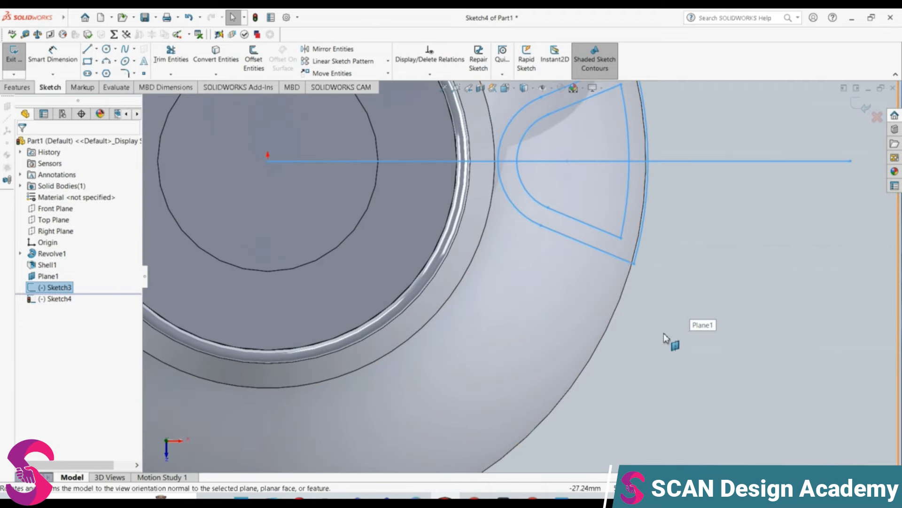
{"action": "scroll", "coordinate": [658, 328], "scroll_direction": "down", "scroll_amount": 1}
- Try to delete the long horizontal line running from the origin through the wedge profile
{"action": "scroll", "coordinate": [632, 329], "scroll_direction": "up", "scroll_amount": 2}
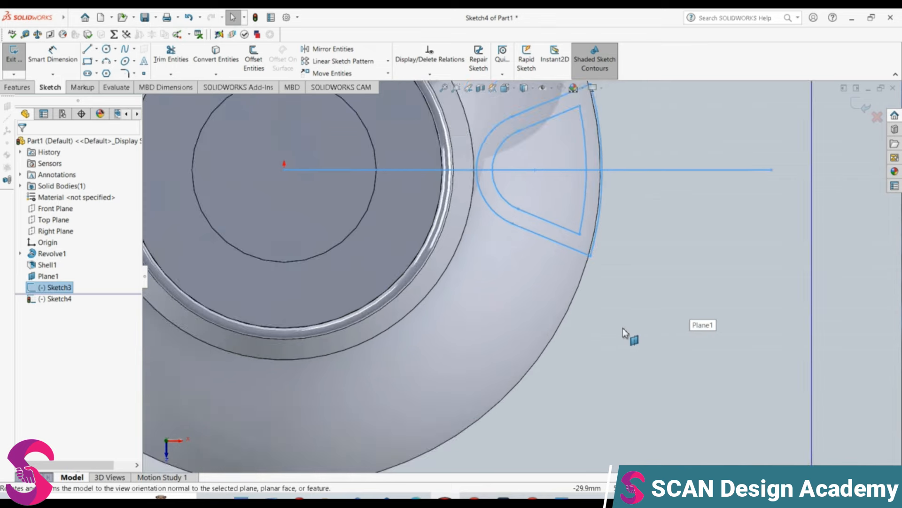
{"action": "scroll", "coordinate": [644, 277], "scroll_direction": "up", "scroll_amount": 2}
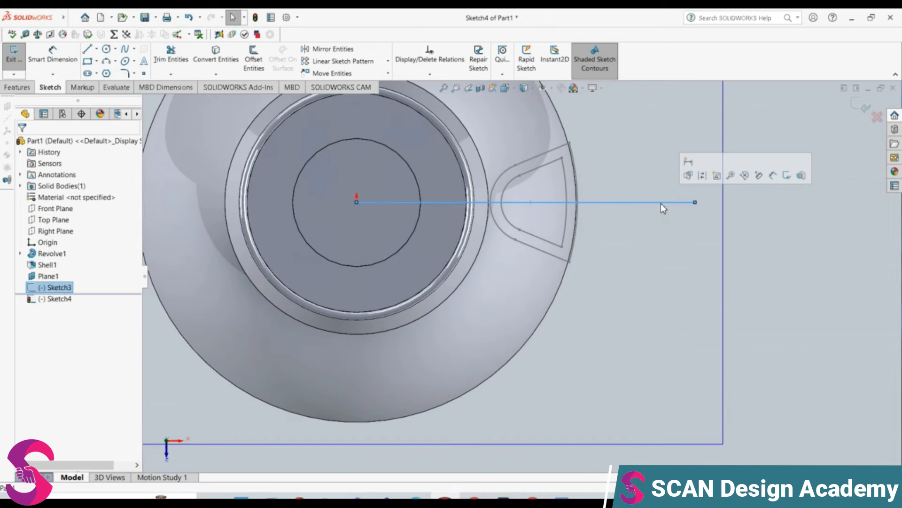
{"action": "key", "text": "Delete"}
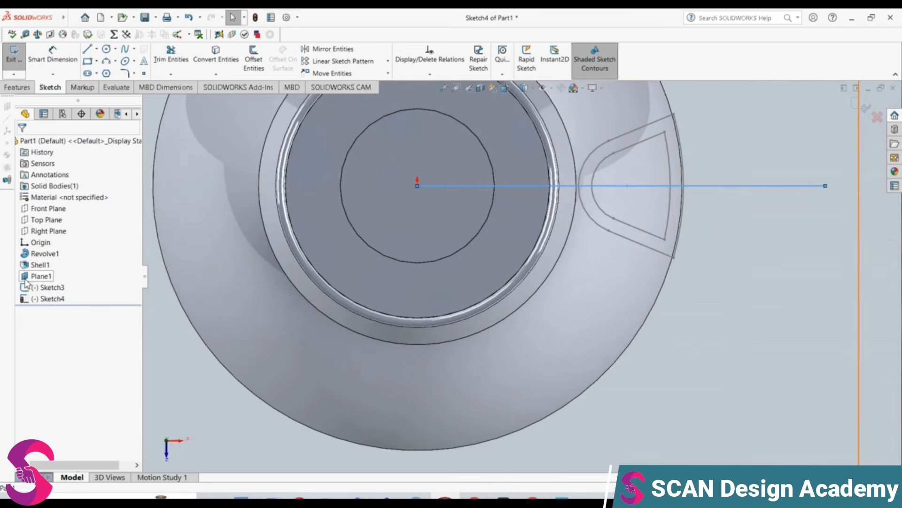
- Try to delete the outer arc of the offset wedge profile while viewing the body from the top
{"action": "left_click", "coordinate": [47, 299]}
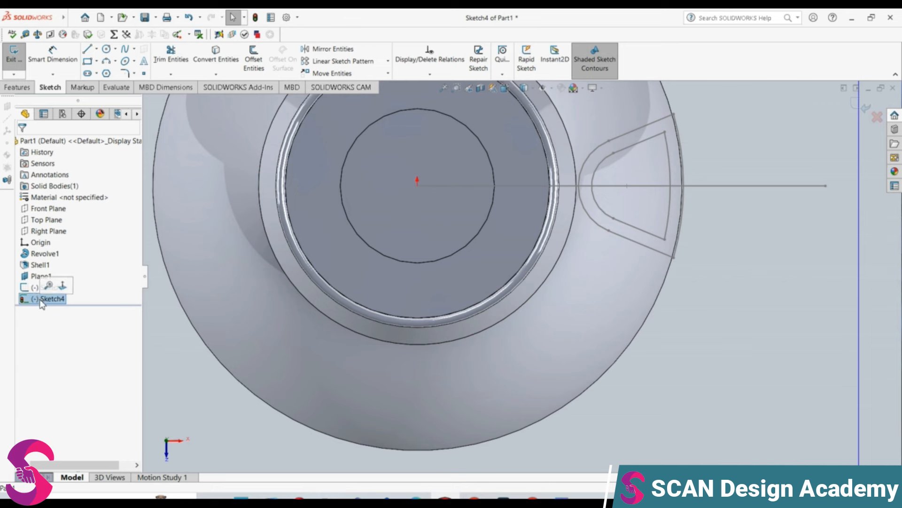
{"action": "left_click", "coordinate": [41, 299]}
{"action": "key", "text": "Return"}
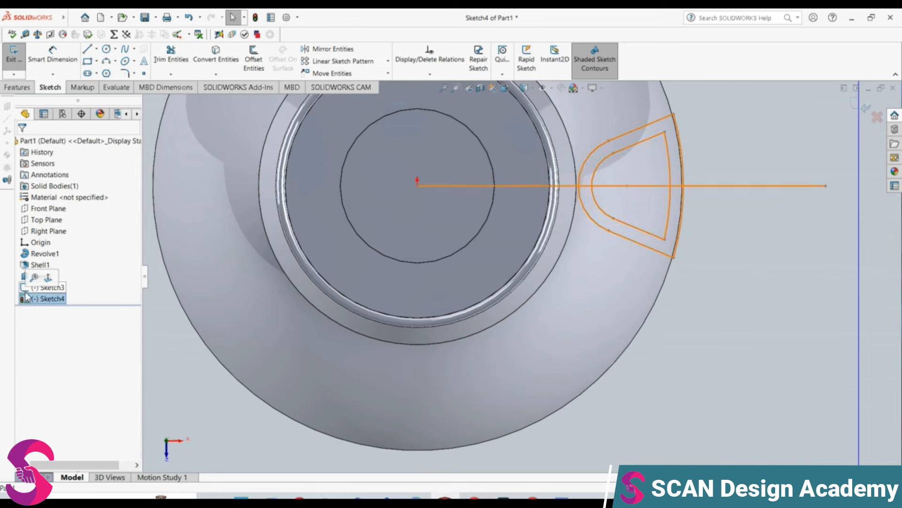
{"action": "left_click", "coordinate": [67, 286]}
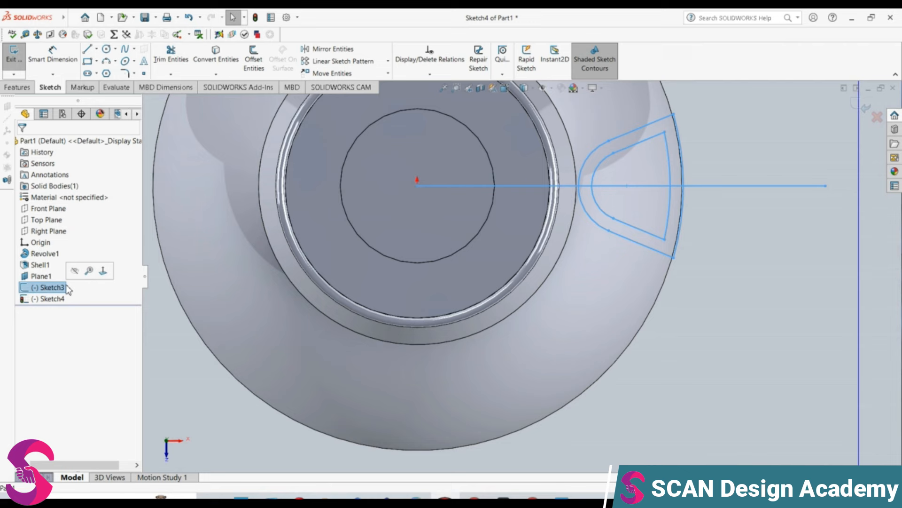
{"action": "left_click", "coordinate": [103, 271]}
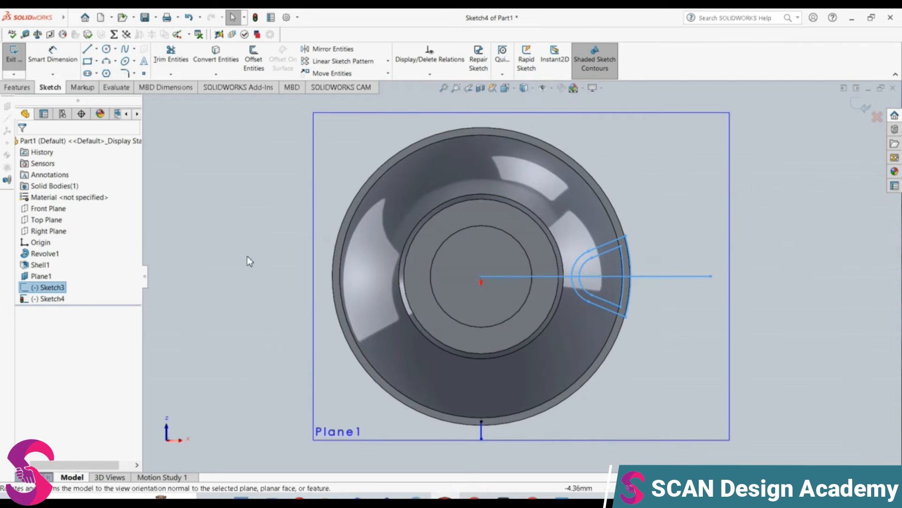
{"action": "left_click", "coordinate": [514, 90]}
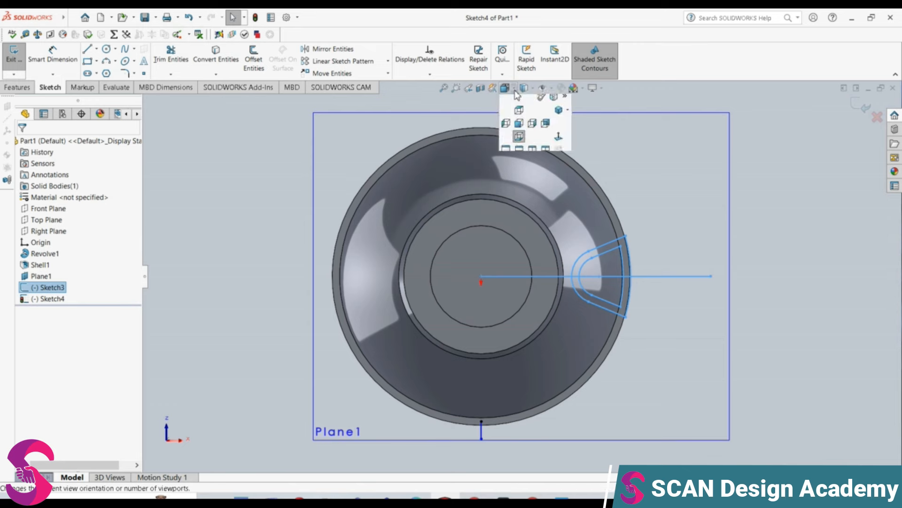
{"action": "left_click", "coordinate": [519, 114]}
{"action": "scroll", "coordinate": [801, 292], "scroll_direction": "down", "scroll_amount": 3}
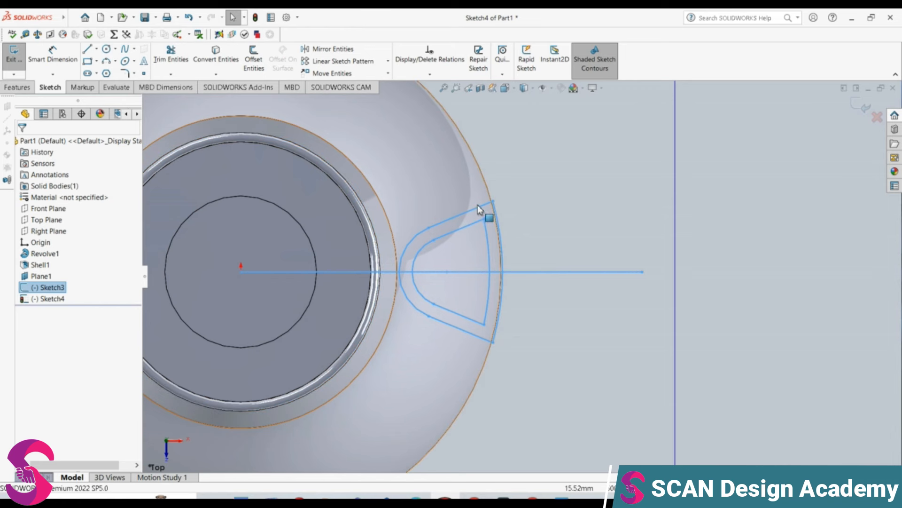
{"action": "left_click", "coordinate": [498, 220]}
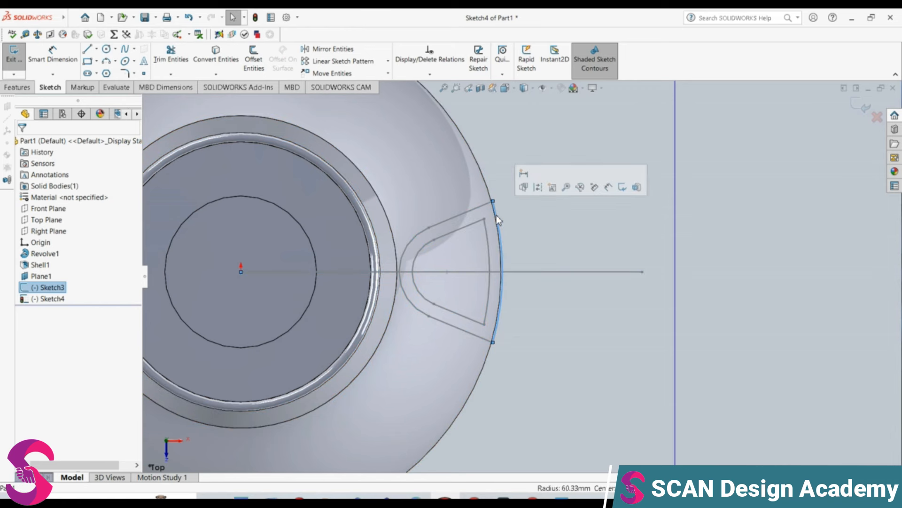
{"action": "key", "text": "Delete"}
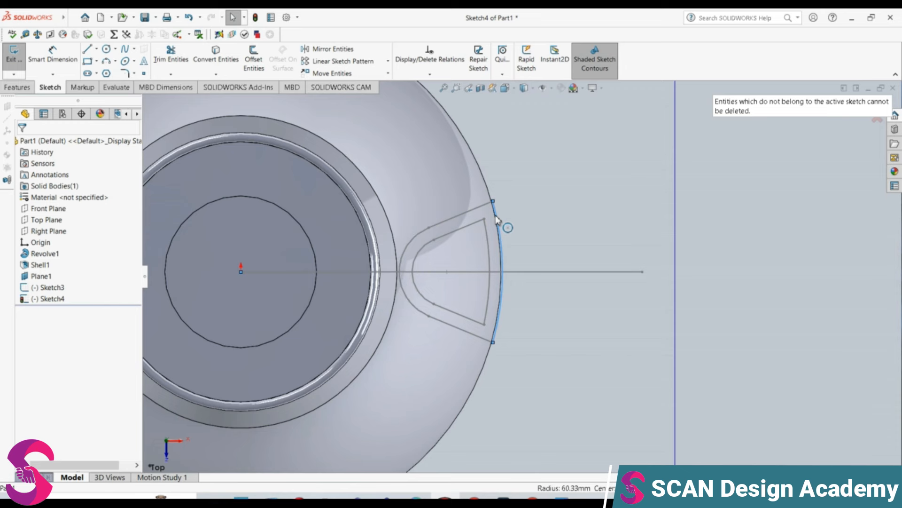
{"action": "left_click", "coordinate": [455, 223]}
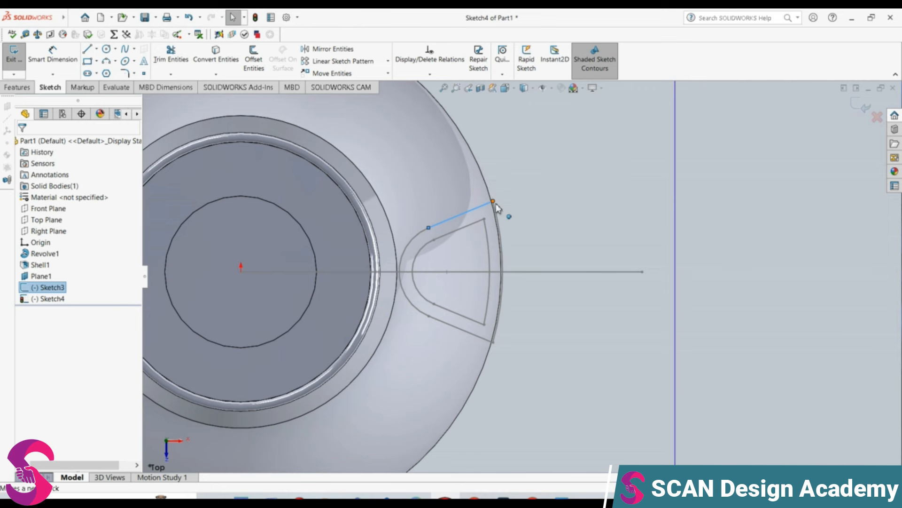
- Undo the Right Plane sketch and go back to editing the offset wedge profile sketch
{"action": "key", "text": "ctrl+z"}
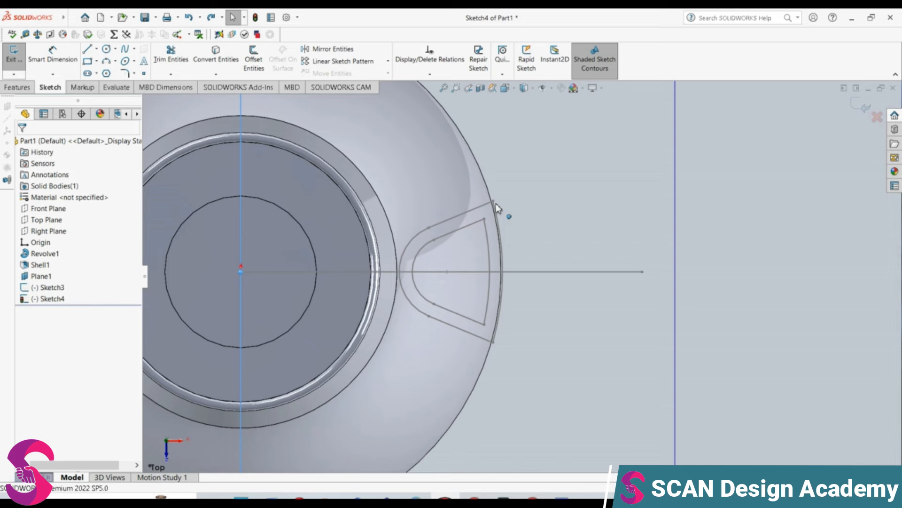
{"action": "key", "text": "ctrl+z"}
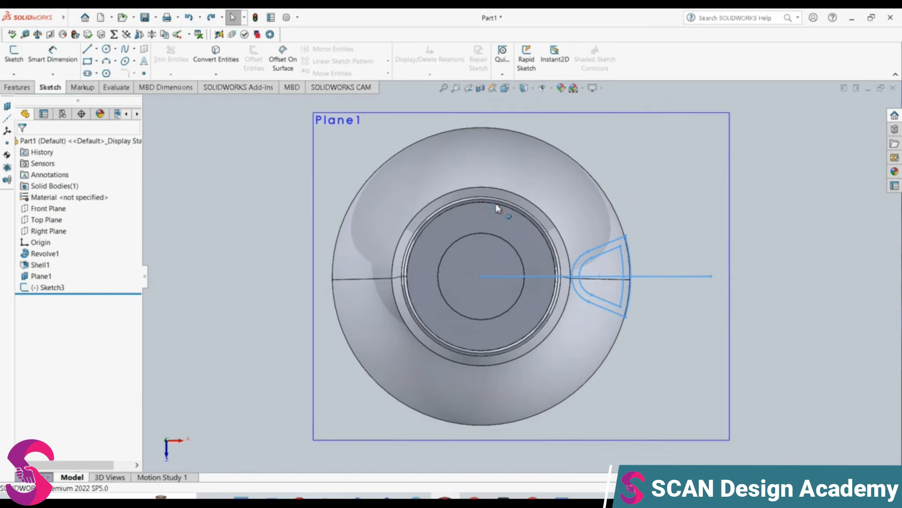
{"action": "key", "text": "ctrl+z"}
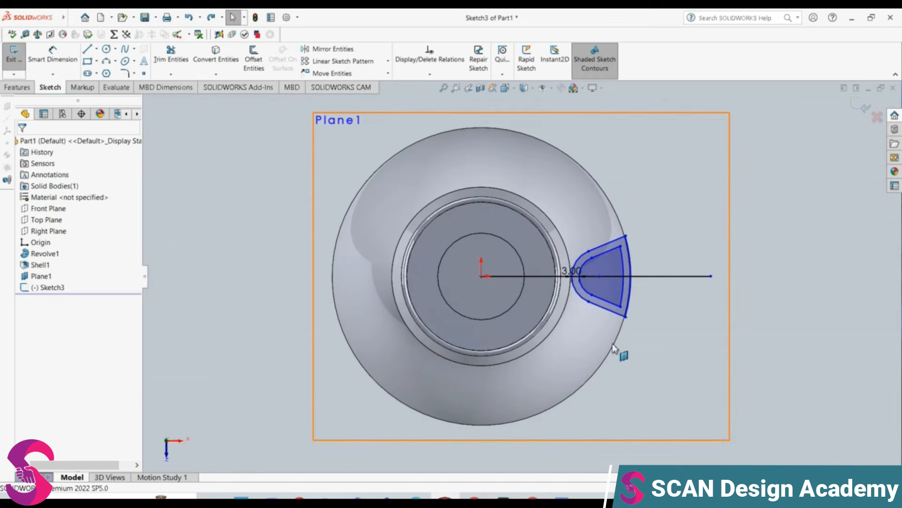
- Examine the wedge profile up close, then its position on the body square to the Right Plane and from the left
{"action": "scroll", "coordinate": [653, 259], "scroll_direction": "down", "scroll_amount": 5}
{"action": "scroll", "coordinate": [680, 241], "scroll_direction": "down", "scroll_amount": 4}
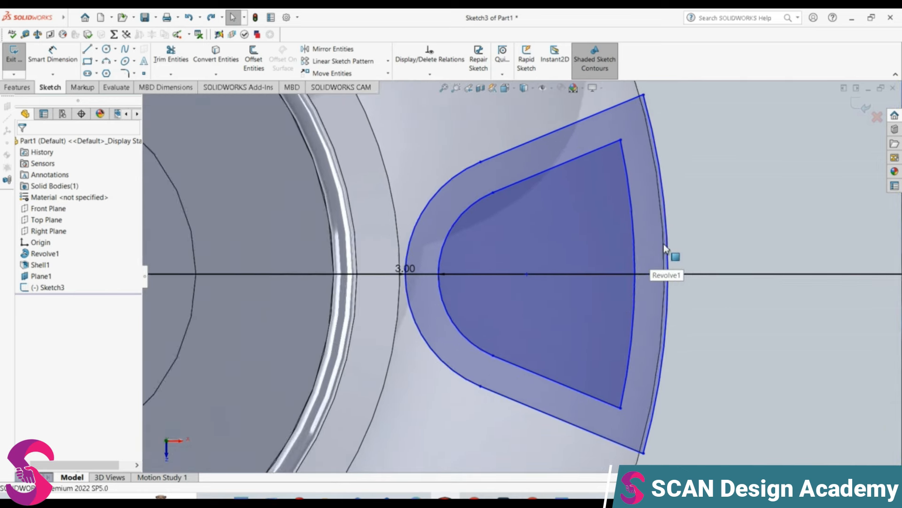
{"action": "mouse_move", "coordinate": [292, 205]}
{"action": "middle_mouse_down"}
{"action": "mouse_move", "coordinate": [343, 235]}
{"action": "mouse_move", "coordinate": [338, 133]}
{"action": "mouse_move", "coordinate": [365, 145]}
{"action": "mouse_move", "coordinate": [52, 293]}
{"action": "middle_mouse_up"}
{"action": "left_click", "coordinate": [53, 231]}
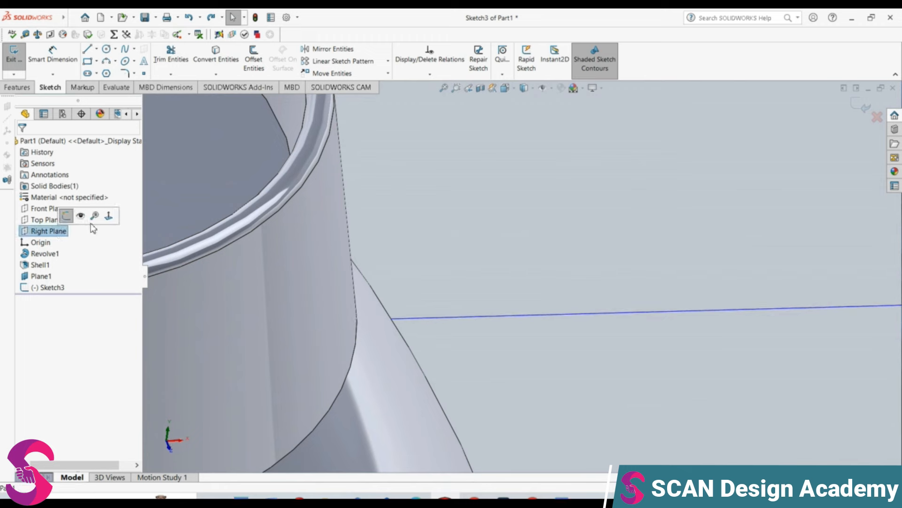
{"action": "left_click", "coordinate": [109, 215]}
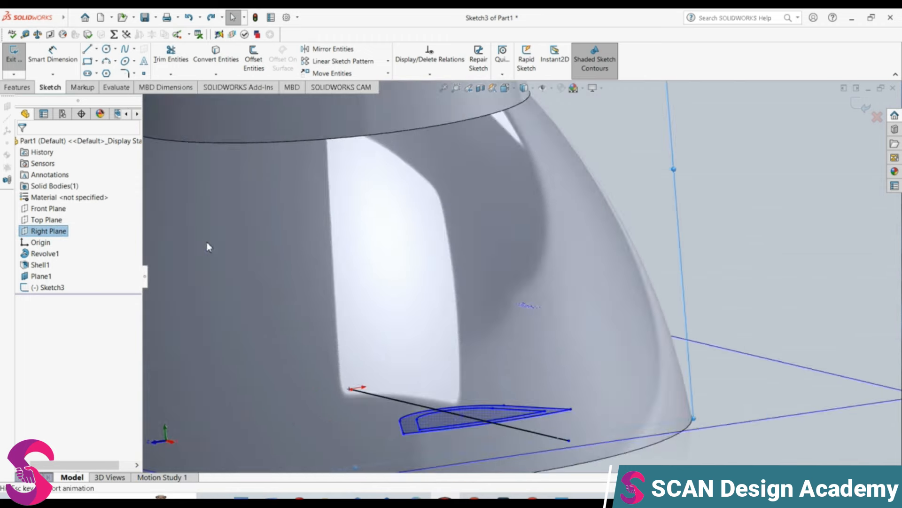
{"action": "scroll", "coordinate": [628, 389], "scroll_direction": "down", "scroll_amount": 3}
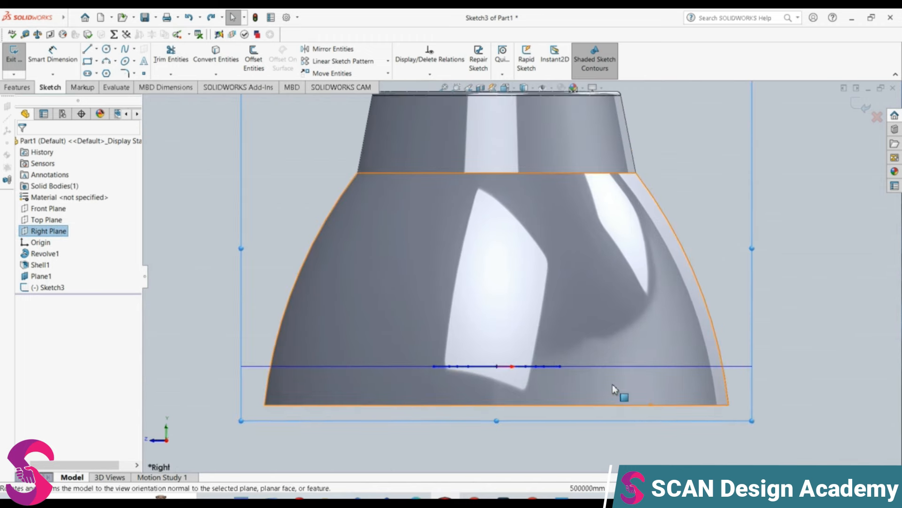
{"action": "left_click", "coordinate": [519, 92]}
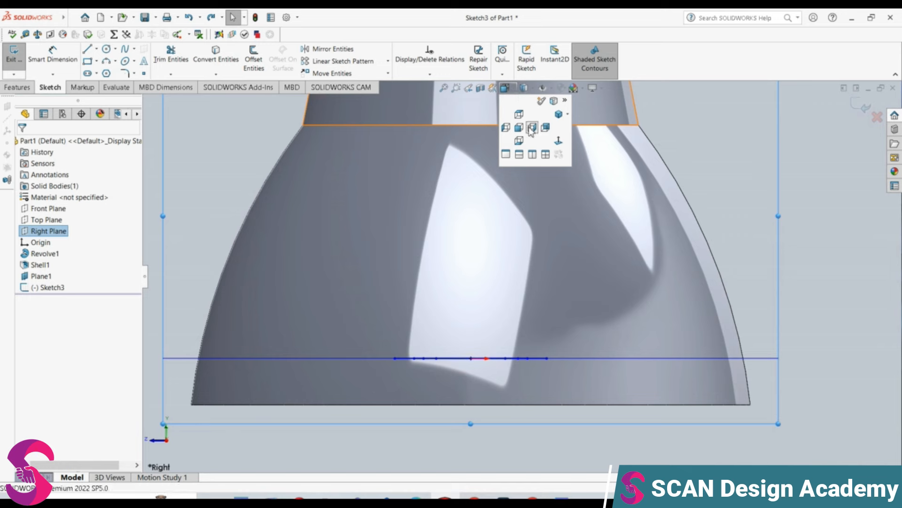
{"action": "left_click", "coordinate": [506, 127]}
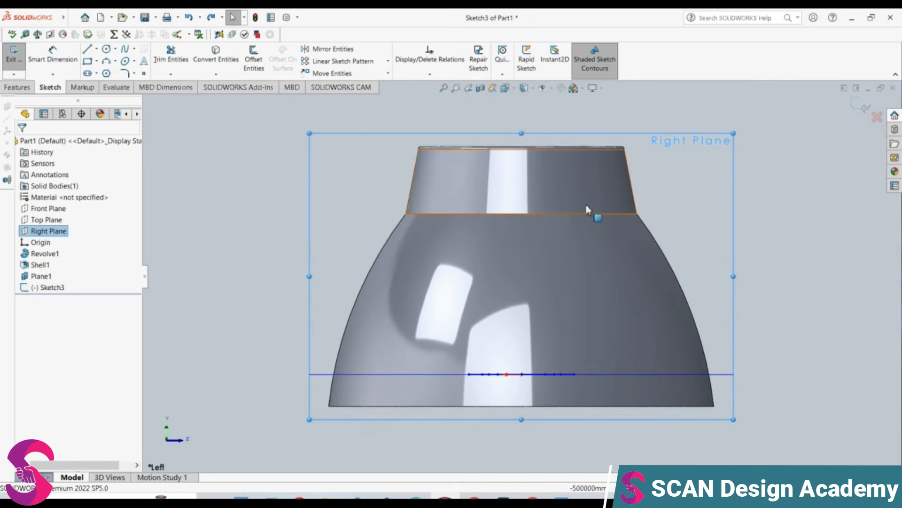
- Examine from the back where the wedge profile's outer arc and the long horizontal line cross the body's outer wall
{"action": "left_click", "coordinate": [512, 89]}
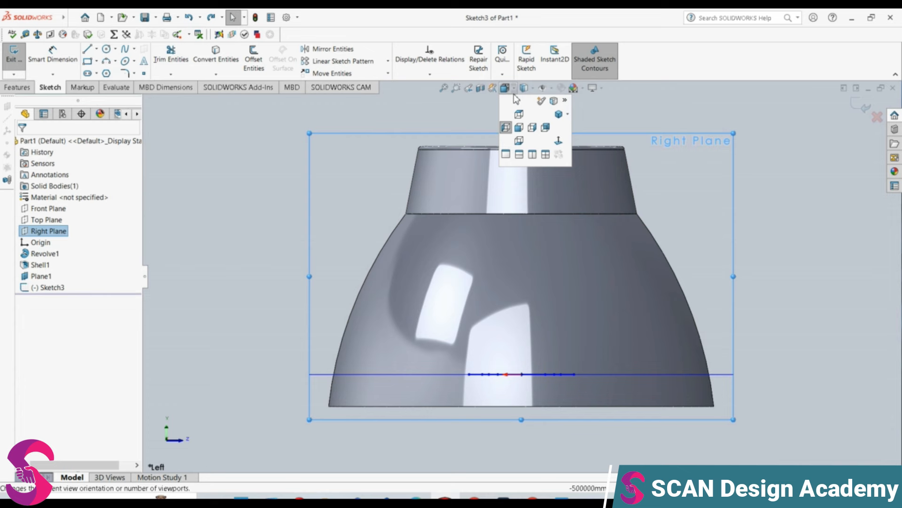
{"action": "left_click", "coordinate": [546, 128]}
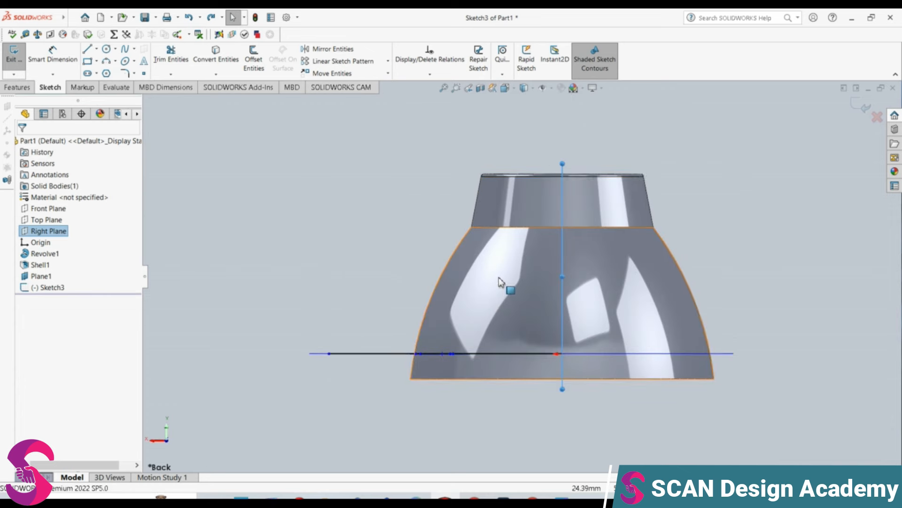
{"action": "scroll", "coordinate": [500, 278], "scroll_direction": "down", "scroll_amount": 3}
{"action": "scroll", "coordinate": [400, 322], "scroll_direction": "up", "scroll_amount": 2}
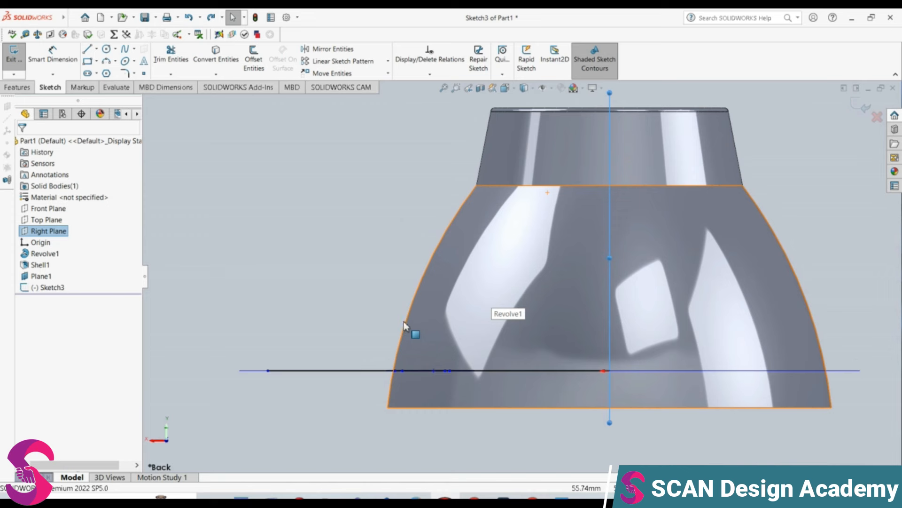
{"action": "middle_click_drag", "start_coordinate": [405, 351], "coordinate": [383, 232], "text": "ctrl"}
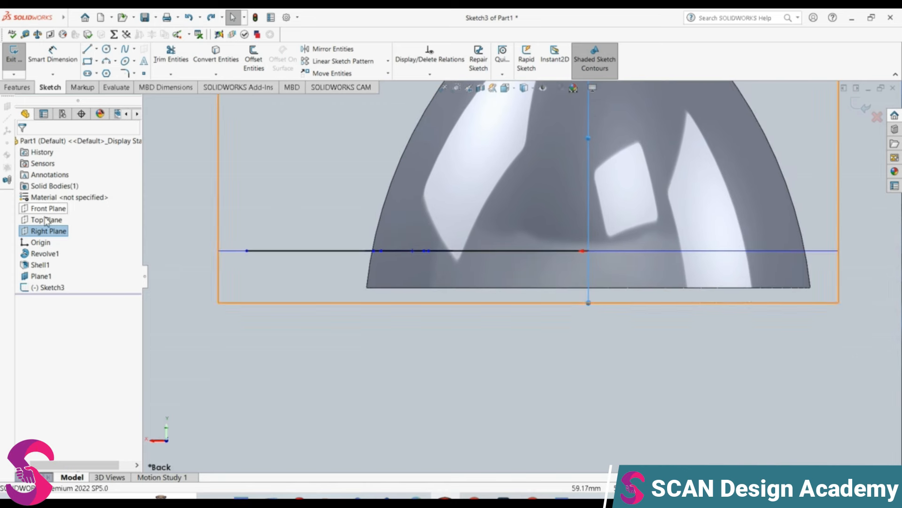
{"action": "left_click", "coordinate": [87, 49]}
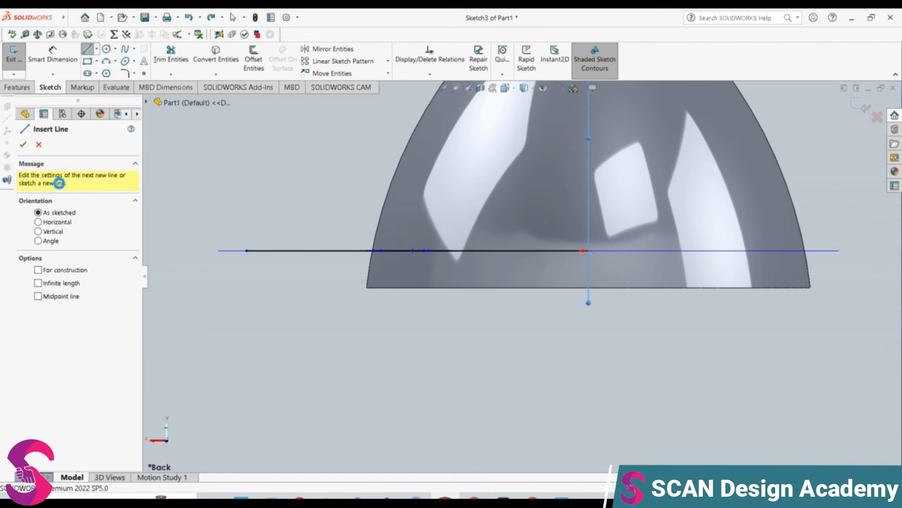
{"action": "key", "text": "Escape"}
{"action": "scroll", "coordinate": [392, 261], "scroll_direction": "down", "scroll_amount": 3}
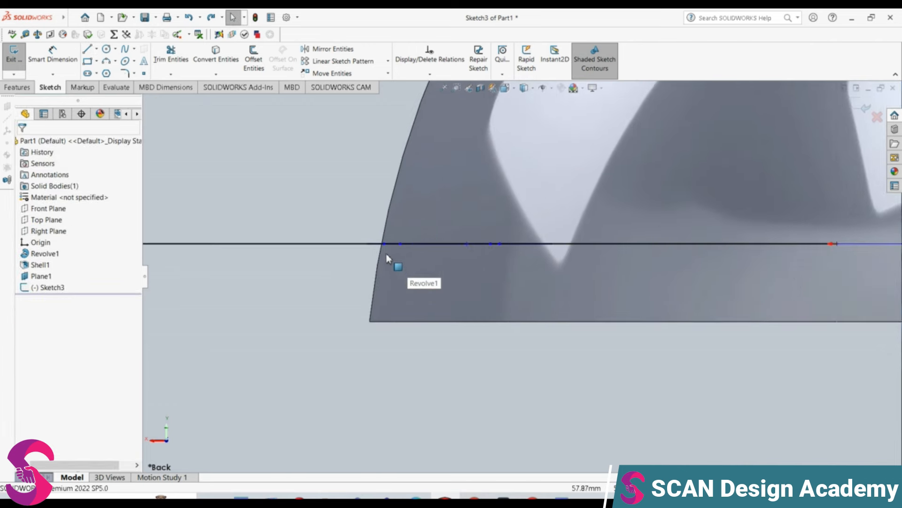
{"action": "scroll", "coordinate": [387, 259], "scroll_direction": "down", "scroll_amount": 3}
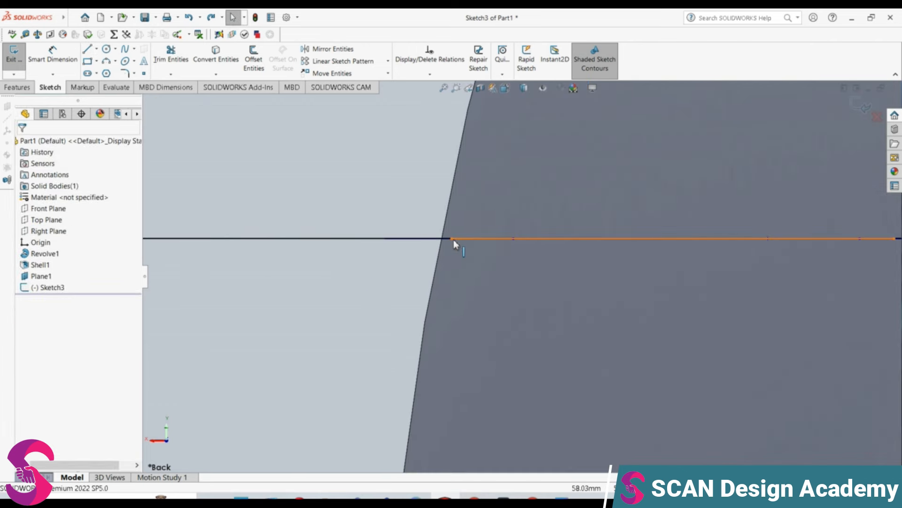
{"action": "left_click", "coordinate": [415, 238]}
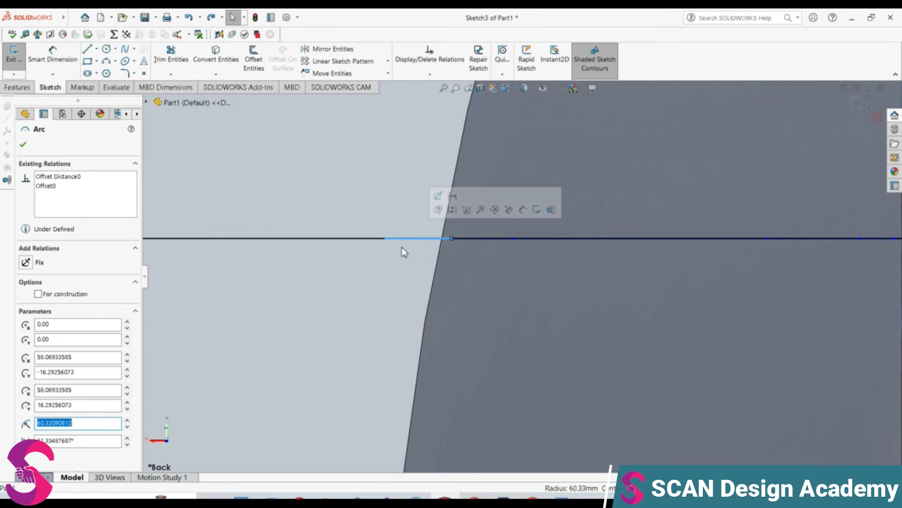
{"action": "key", "text": "Escape"}
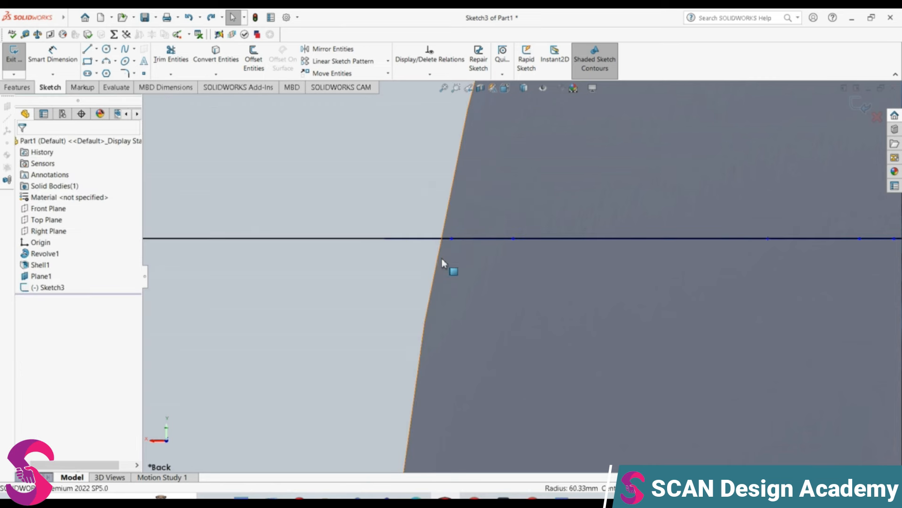
{"action": "left_click", "coordinate": [363, 240]}
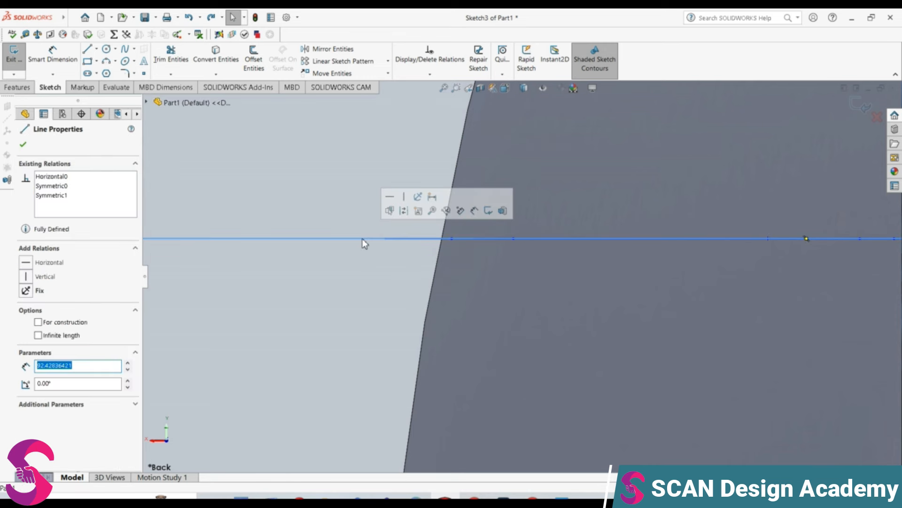
{"action": "key", "text": "Escape"}
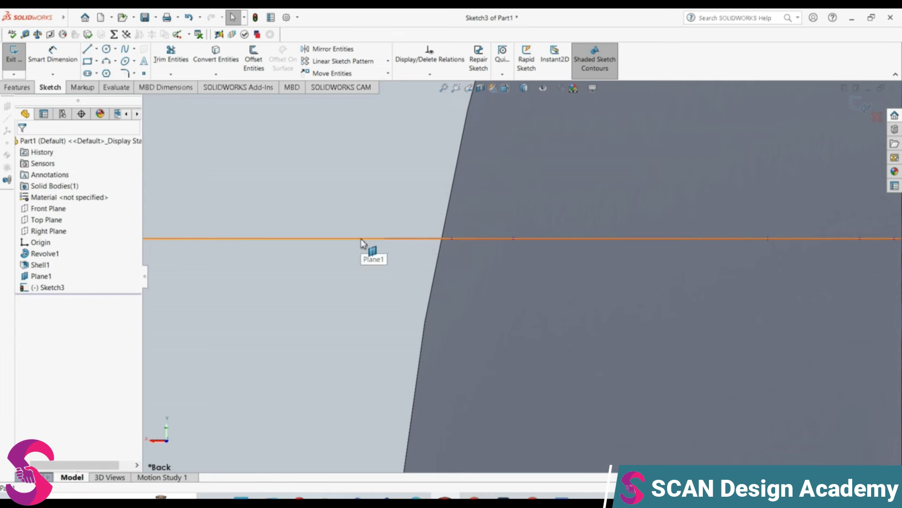
- Undo the most recent edits of the wedge profile sketch, back to before its 3 mm offset
{"action": "left_click", "coordinate": [362, 240]}
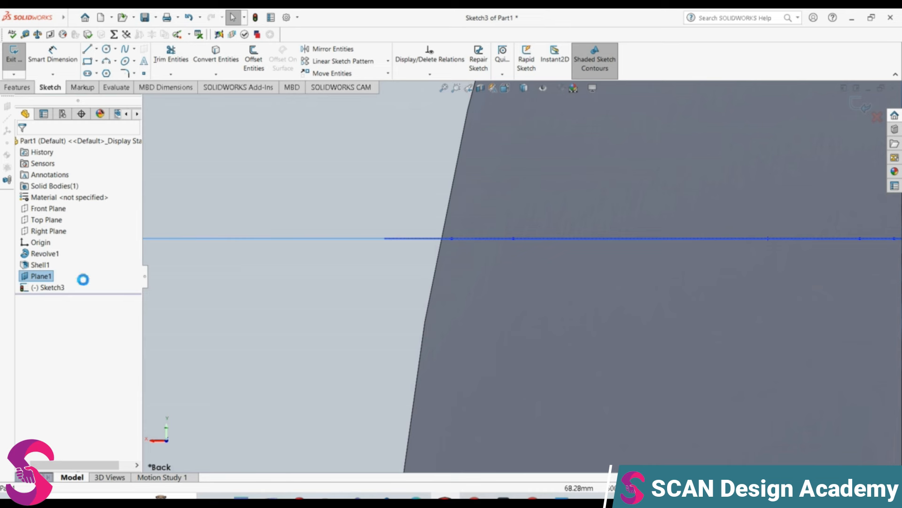
{"action": "key", "text": "ctrl+z"}
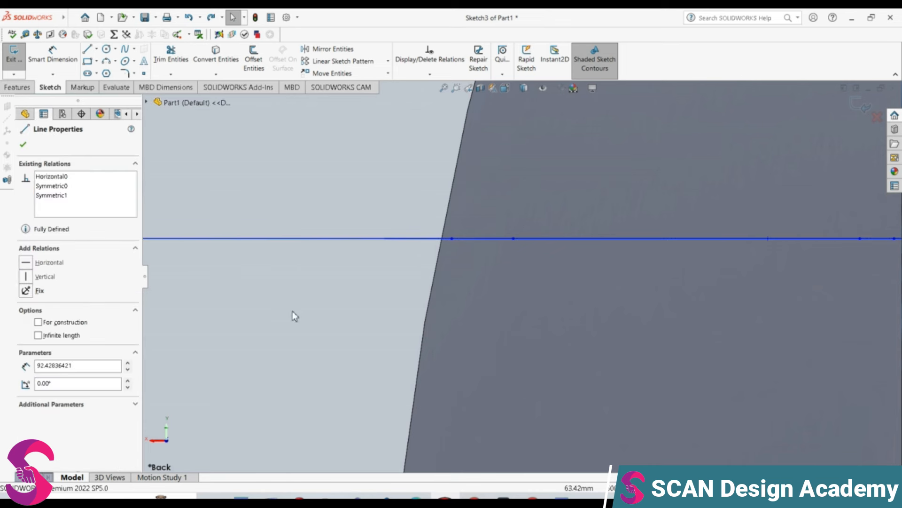
{"action": "key", "text": "Escape"}
{"action": "key", "text": "ctrl+z"}
{"action": "key", "text": "ctrl+z"}
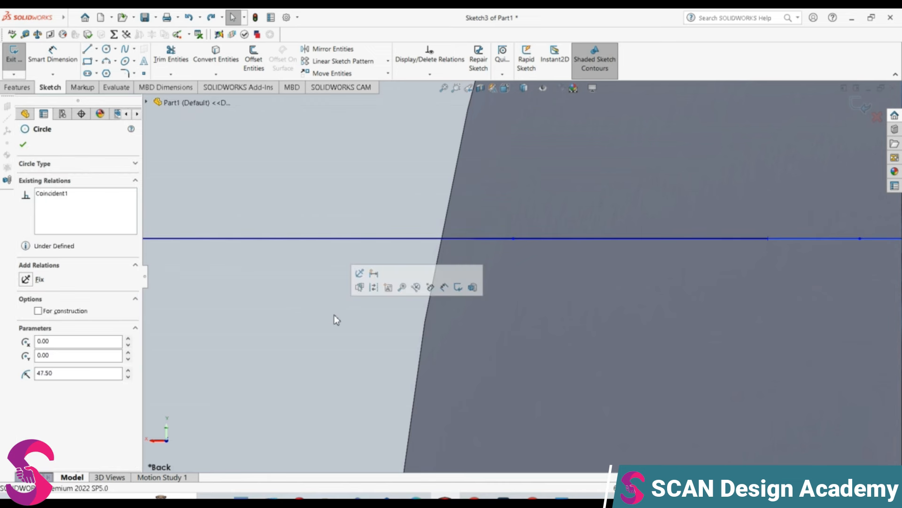
{"action": "key", "text": "Escape"}
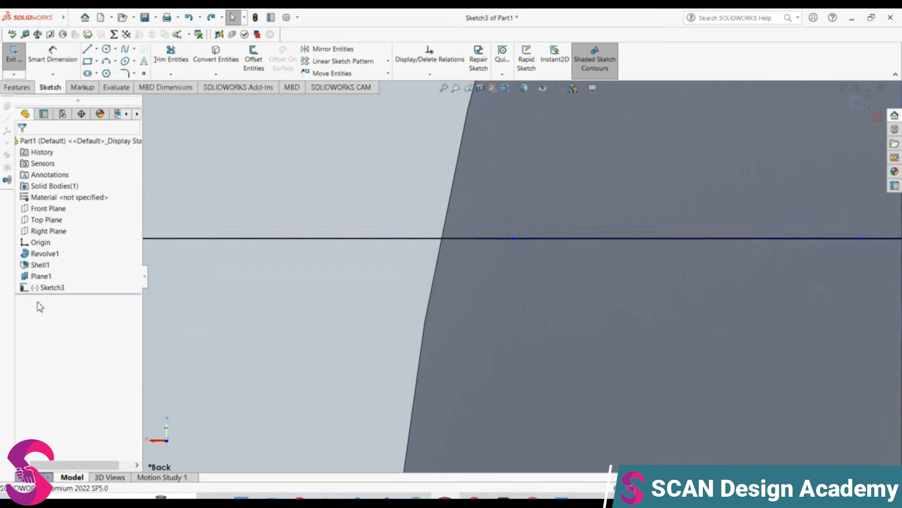
- View the wedge profile sketch square to its plane and redo the undone edits, including the 3 mm offset
{"action": "left_click", "coordinate": [57, 287]}
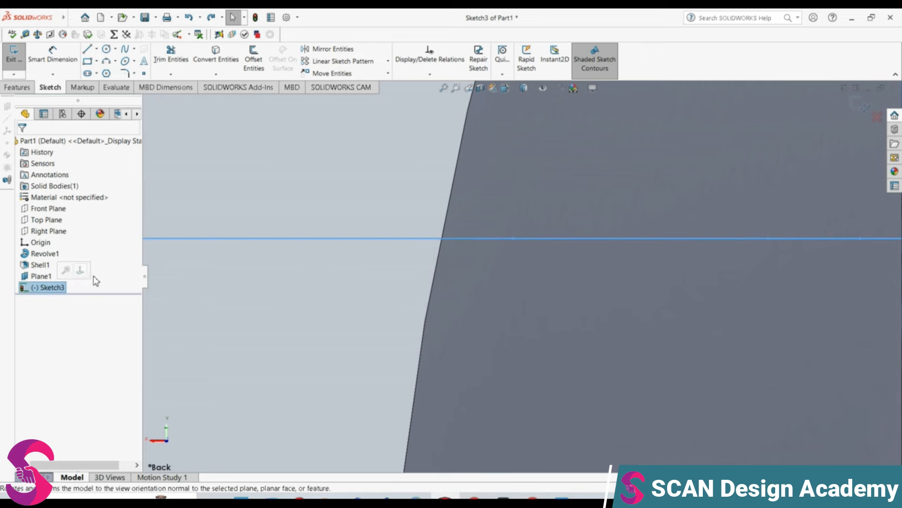
{"action": "left_click", "coordinate": [80, 271]}
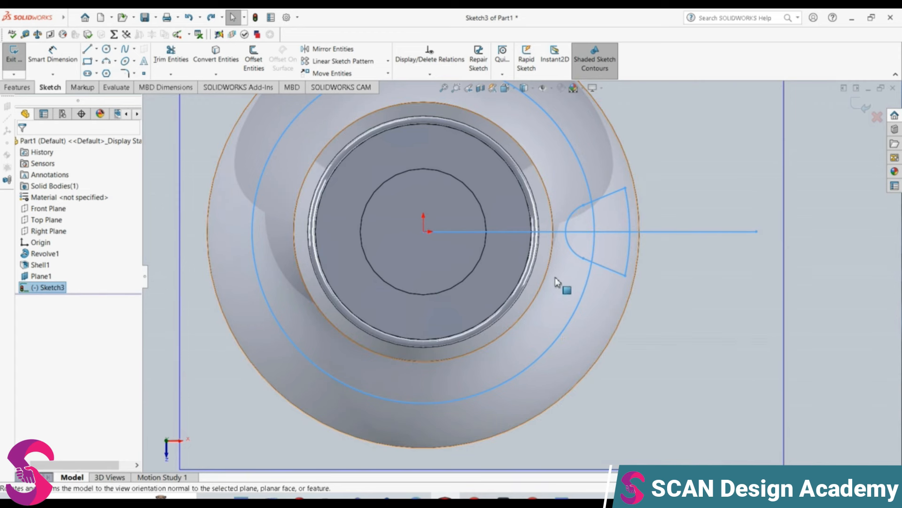
{"action": "key", "text": "ctrl+y"}
{"action": "key", "text": "ctrl+y"}
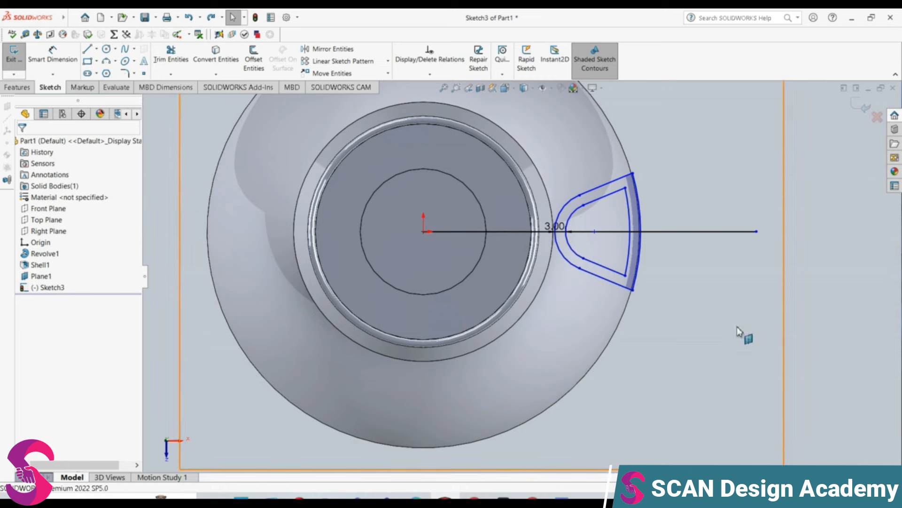
{"action": "scroll", "coordinate": [737, 326], "scroll_direction": "down", "scroll_amount": 3}
{"action": "scroll", "coordinate": [632, 242], "scroll_direction": "up", "scroll_amount": 1}
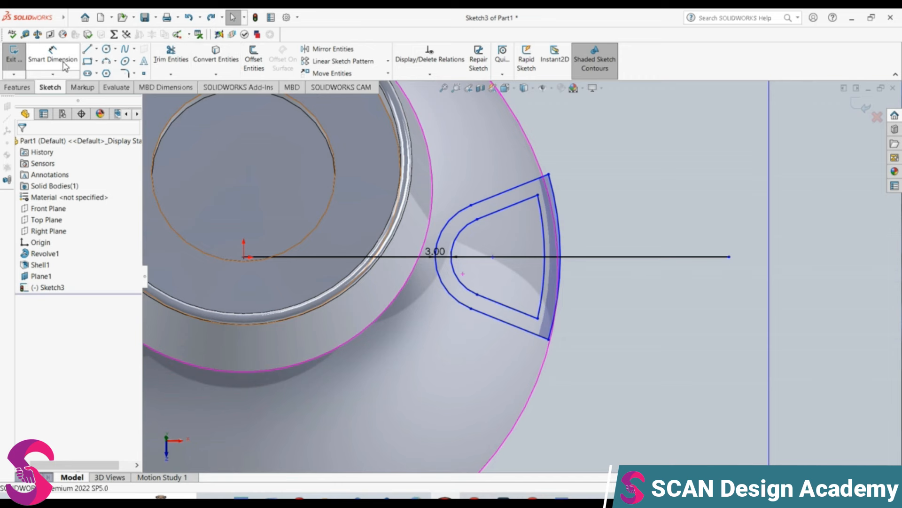
{"action": "left_click", "coordinate": [107, 49]}
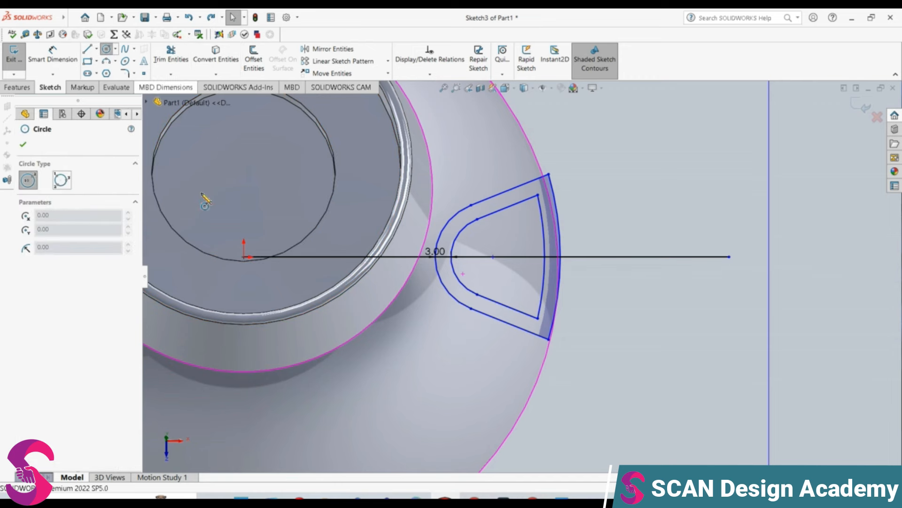
{"action": "scroll", "coordinate": [264, 245], "scroll_direction": "down", "scroll_amount": 2}
{"action": "scroll", "coordinate": [265, 247], "scroll_direction": "up", "scroll_amount": 4}
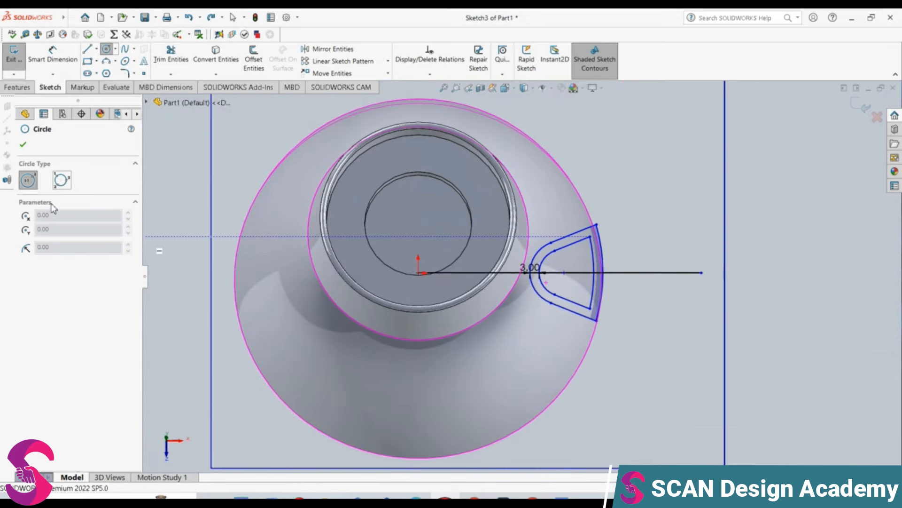
{"action": "key", "text": "Escape"}
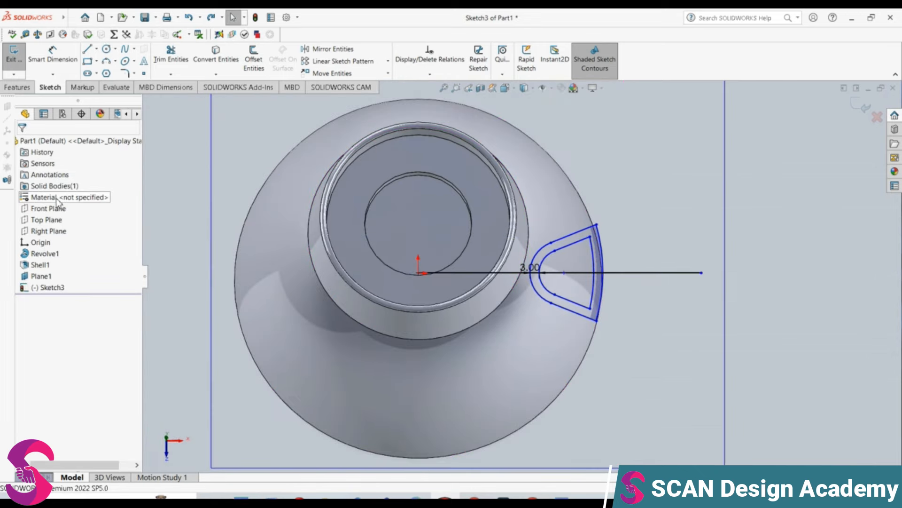
- Close the wedge profile sketch on Plane1 and reopen it for editing, square to its plane
{"action": "left_click", "coordinate": [46, 220]}
{"action": "left_click", "coordinate": [40, 276]}
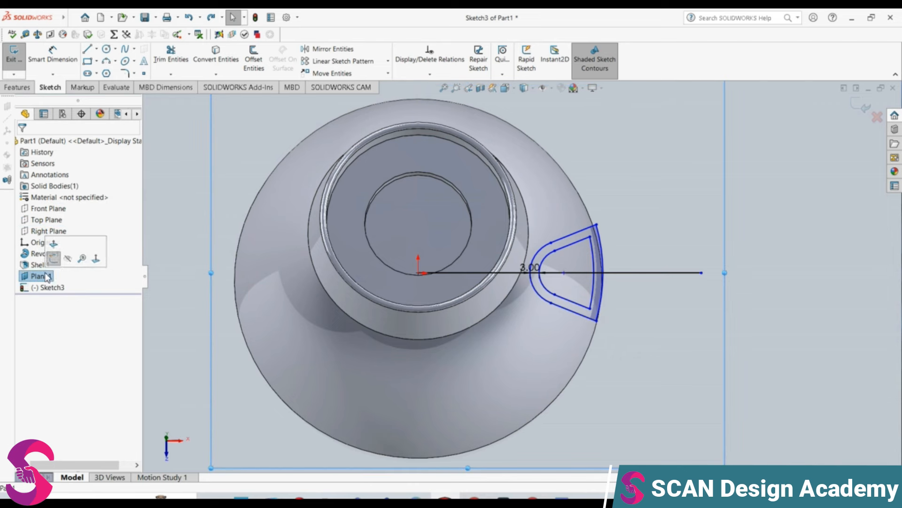
{"action": "left_click", "coordinate": [53, 259]}
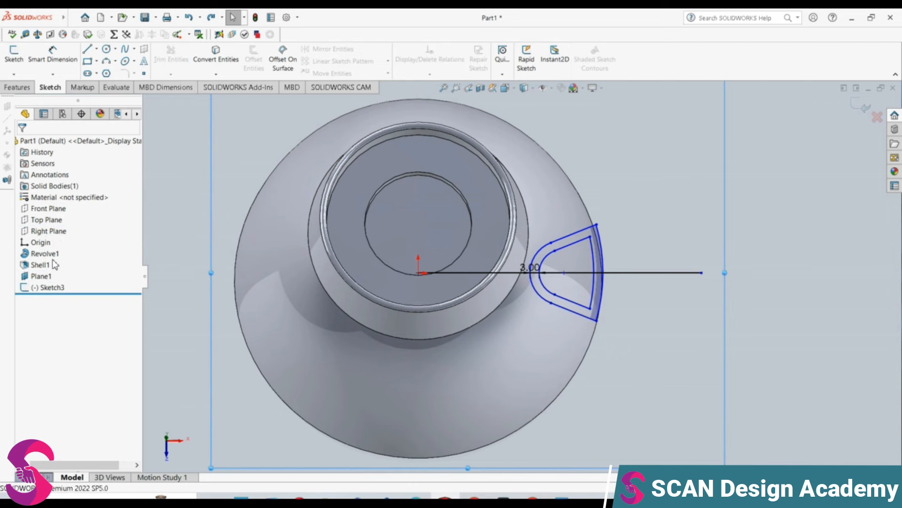
{"action": "left_click", "coordinate": [51, 277]}
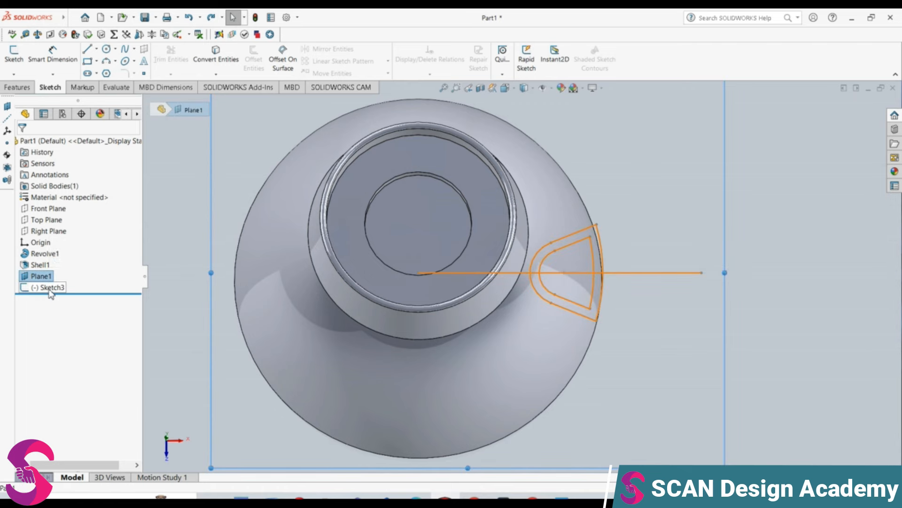
{"action": "left_click", "coordinate": [50, 288]}
{"action": "left_click", "coordinate": [58, 262]}
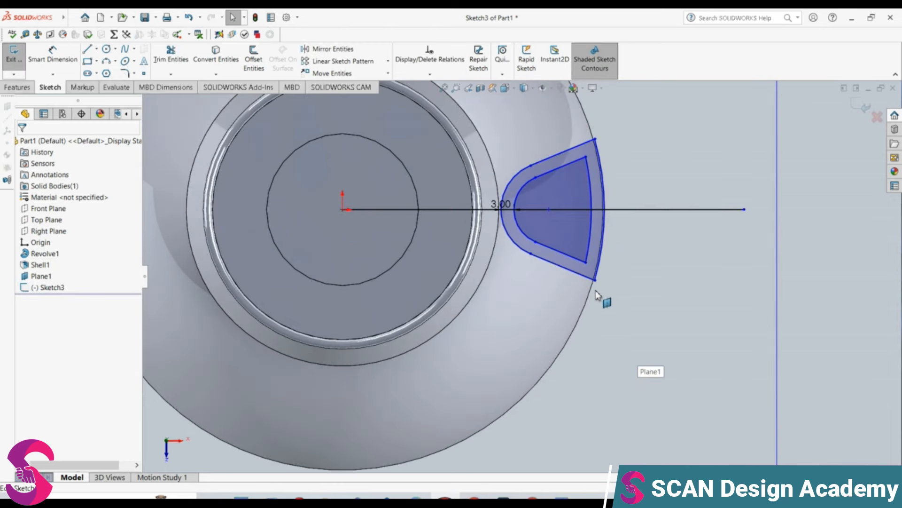
- Sketch a circle centred on the origin that passes between the inner and outer arcs of the wedge profile
{"action": "left_click", "coordinate": [70, 61]}
{"action": "left_click", "coordinate": [106, 49]}
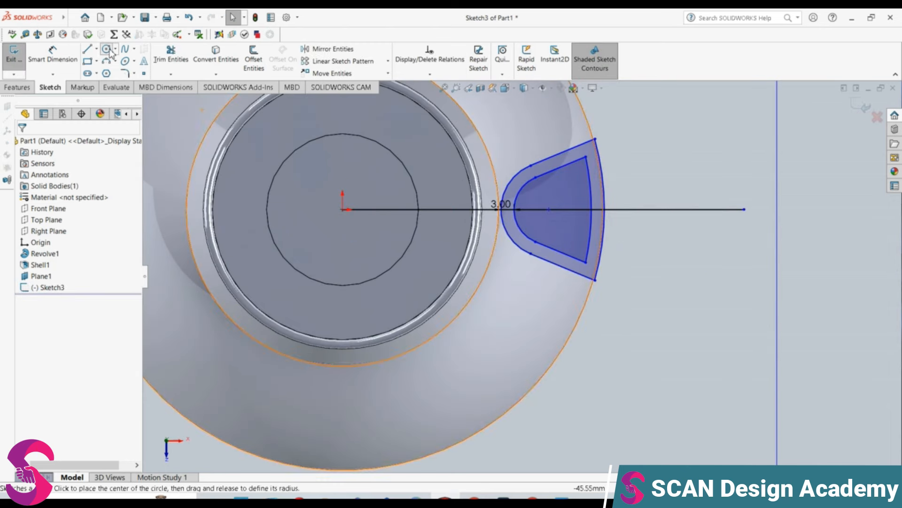
{"action": "left_click", "coordinate": [342, 209]}
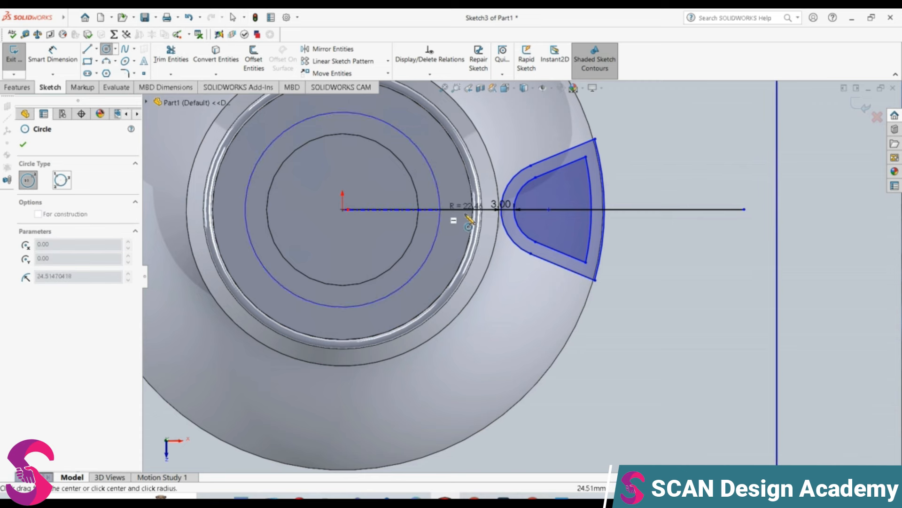
{"action": "left_click", "coordinate": [598, 212]}
{"action": "key", "text": "Escape"}
{"action": "scroll", "coordinate": [636, 254], "scroll_direction": "down", "scroll_amount": 5}
{"action": "scroll", "coordinate": [502, 226], "scroll_direction": "up", "scroll_amount": 3}
{"action": "left_click", "coordinate": [171, 52]}
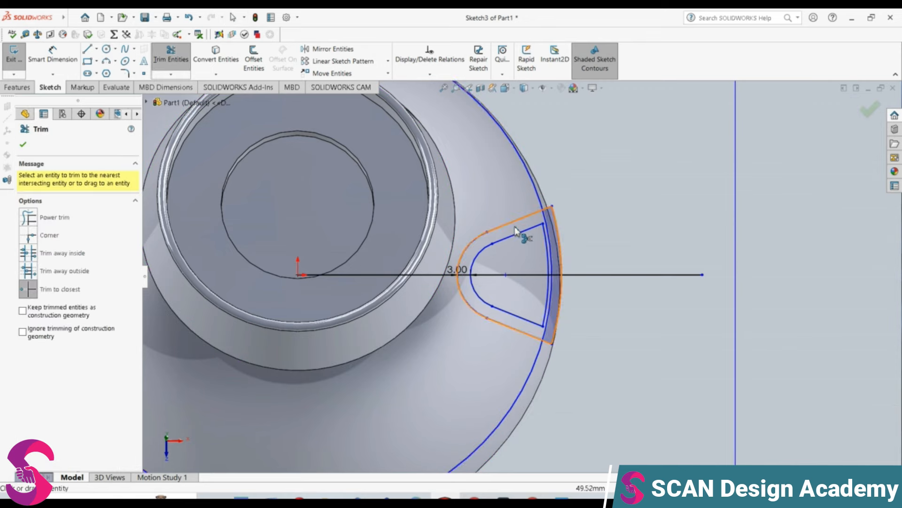
{"action": "scroll", "coordinate": [470, 214], "scroll_direction": "up", "scroll_amount": 2}
{"action": "scroll", "coordinate": [404, 191], "scroll_direction": "up", "scroll_amount": 3}
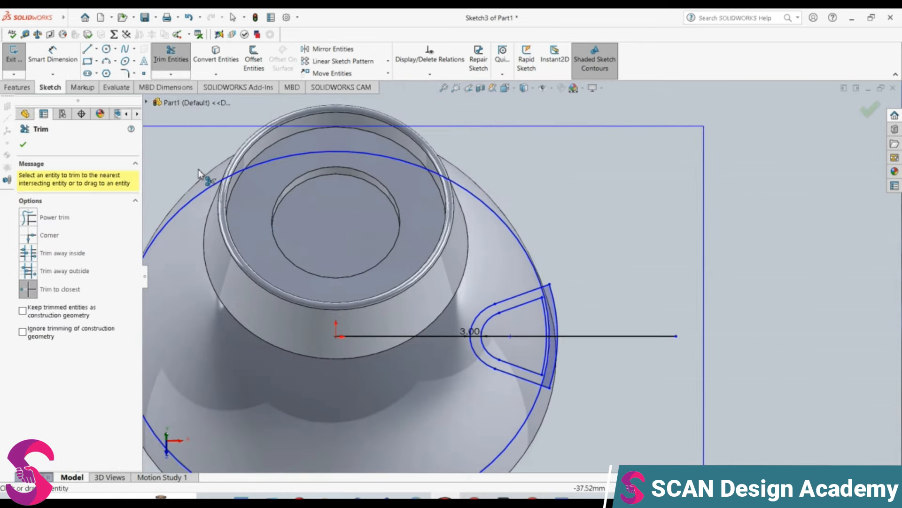
{"action": "key", "text": "Escape"}
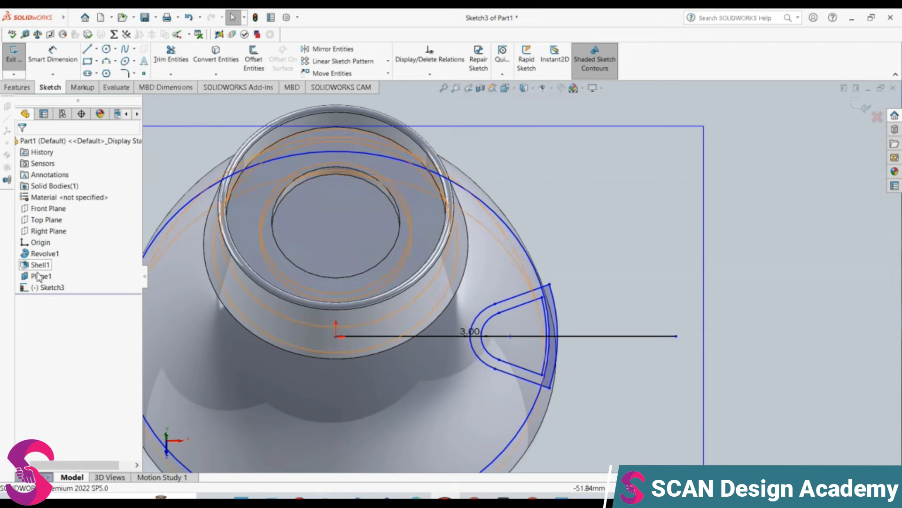
- Trim the circle to the arc between the wedge's outer side lines, trim their overhanging ends, and delete the old outer arc
{"action": "left_click", "coordinate": [41, 286]}
{"action": "left_click", "coordinate": [62, 267]}
{"action": "scroll", "coordinate": [763, 246], "scroll_direction": "down", "scroll_amount": 2}
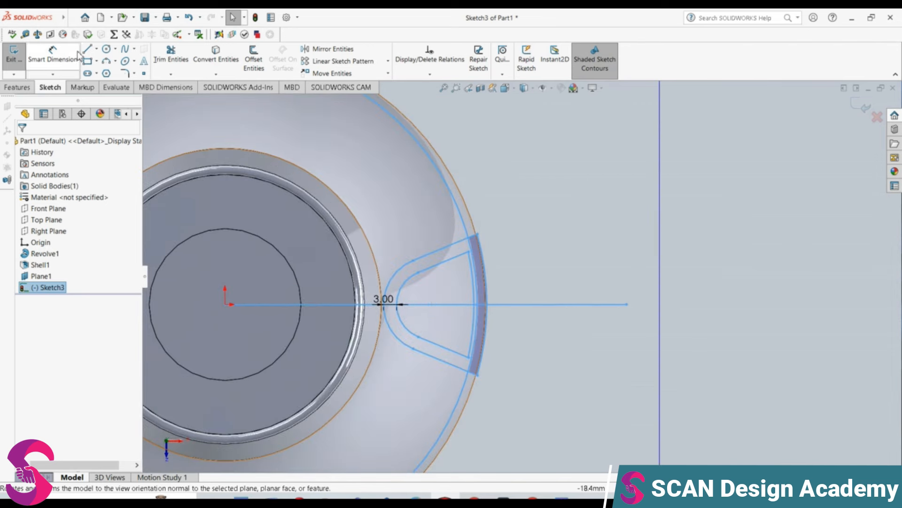
{"action": "left_click", "coordinate": [171, 55]}
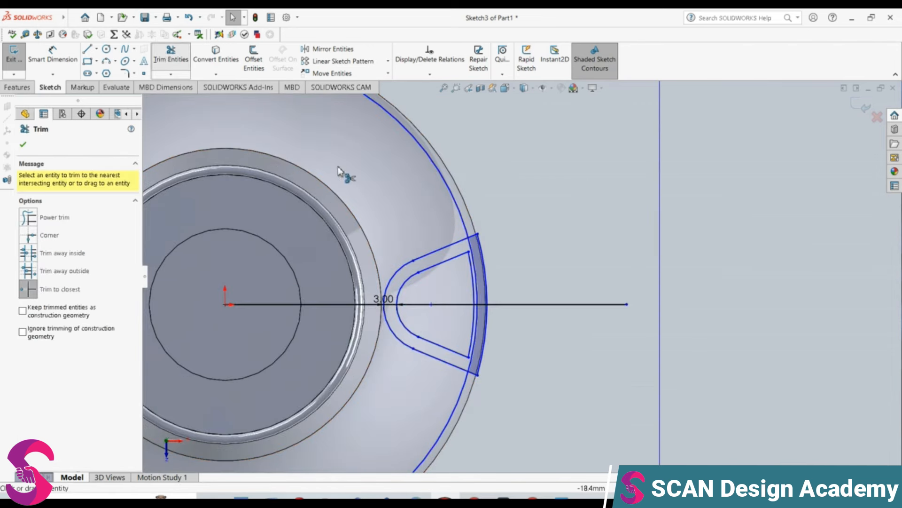
{"action": "left_click", "coordinate": [465, 226]}
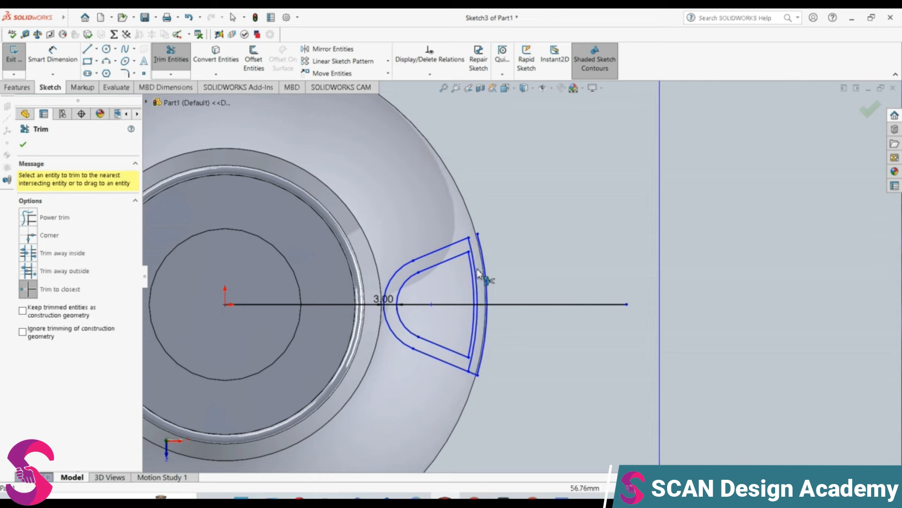
{"action": "key", "text": "Escape"}
{"action": "left_click", "coordinate": [483, 370]}
{"action": "key", "text": "Delete"}
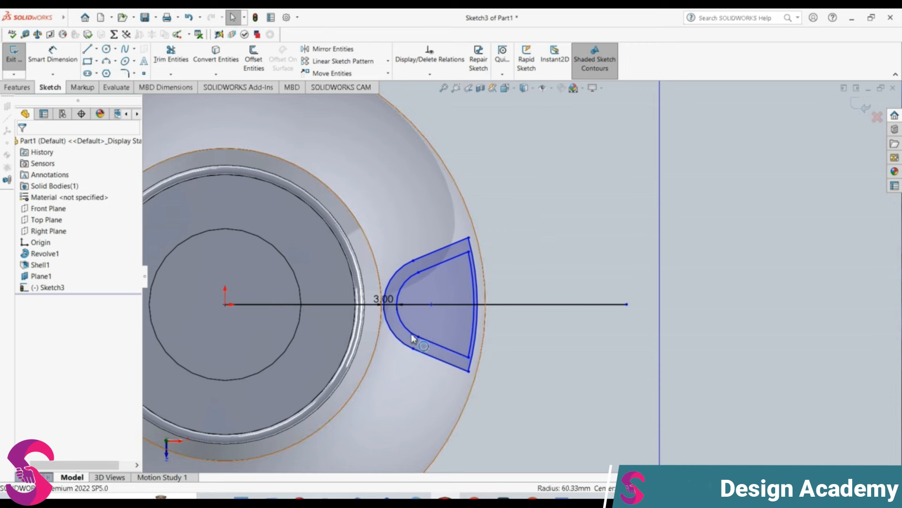
- Start a boss extrude from the wedge profile sketch
{"action": "left_click", "coordinate": [16, 87]}
{"action": "left_click", "coordinate": [19, 60]}
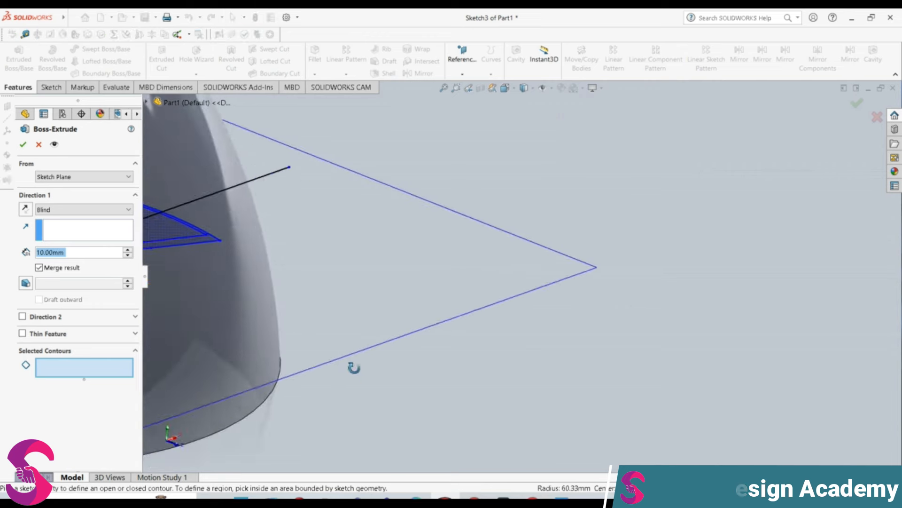
{"action": "middle_click_drag", "start_coordinate": [385, 345], "coordinate": [425, 468]}
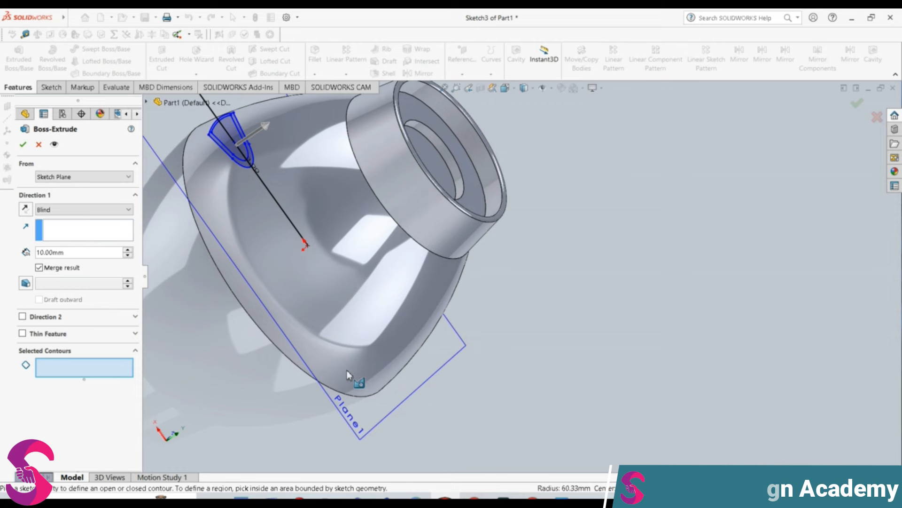